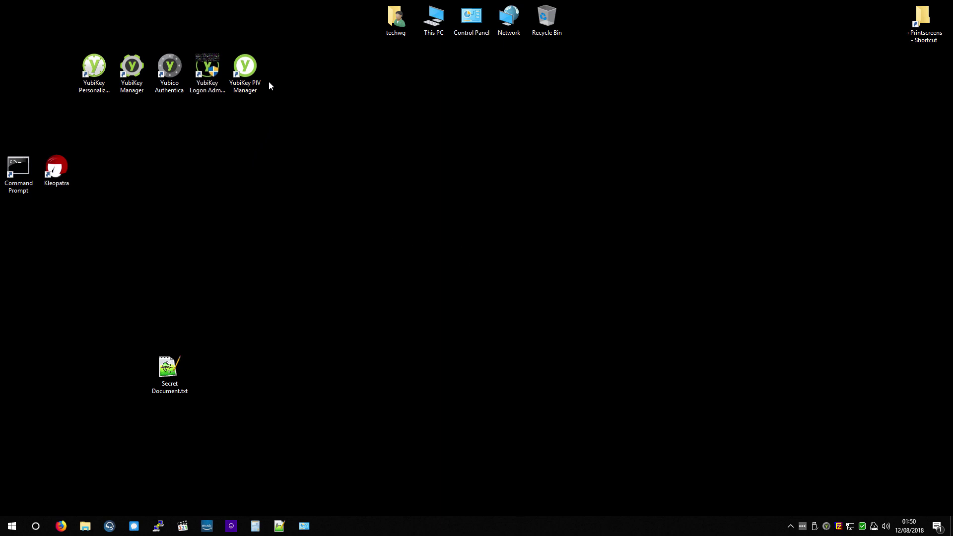
Step: Launch YubiKey PIV Manager, move its Device Initialization dialog aside, and open a blank Notepad++ document
click(245, 92)
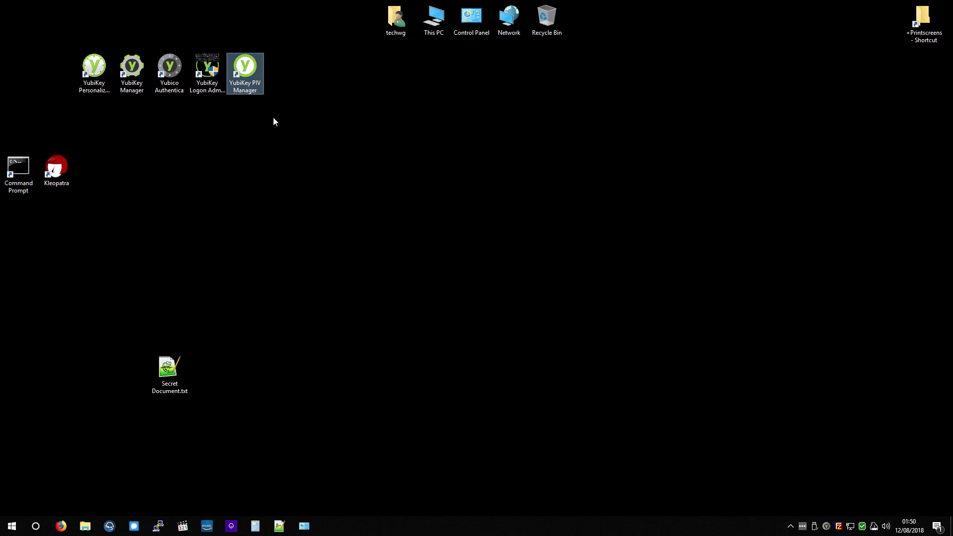
double_click(247, 67)
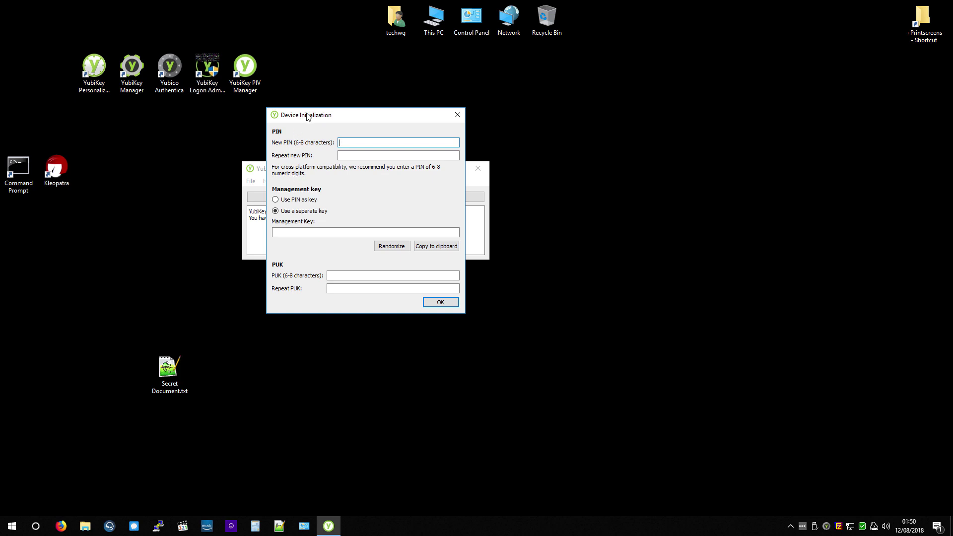
key(super+plus)
drag(526, 123, 527, 123)
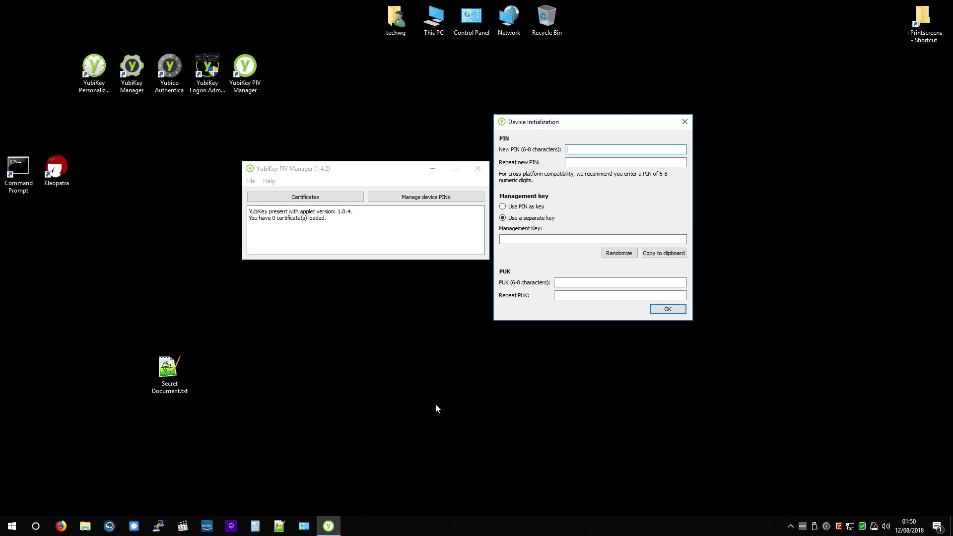
click(279, 526)
Step: Snap Notepad++ to the right half and note the new PIN on its first line
key(super+Right)
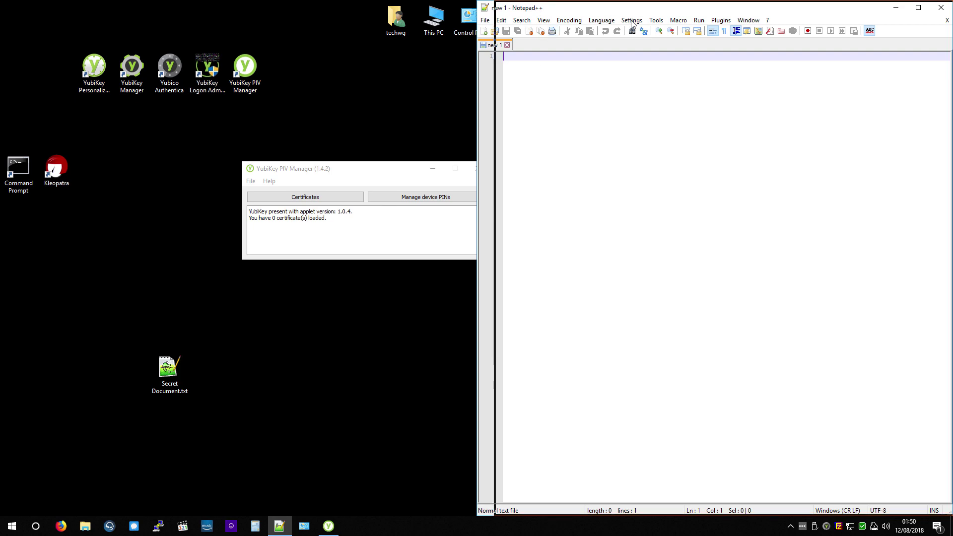
key(super+Right)
click(520, 129)
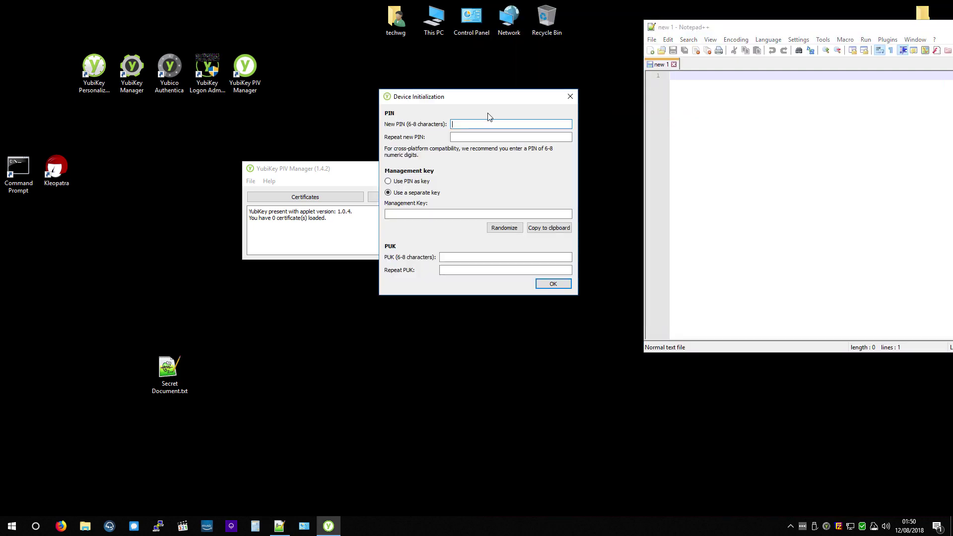
click(742, 105)
text(12)
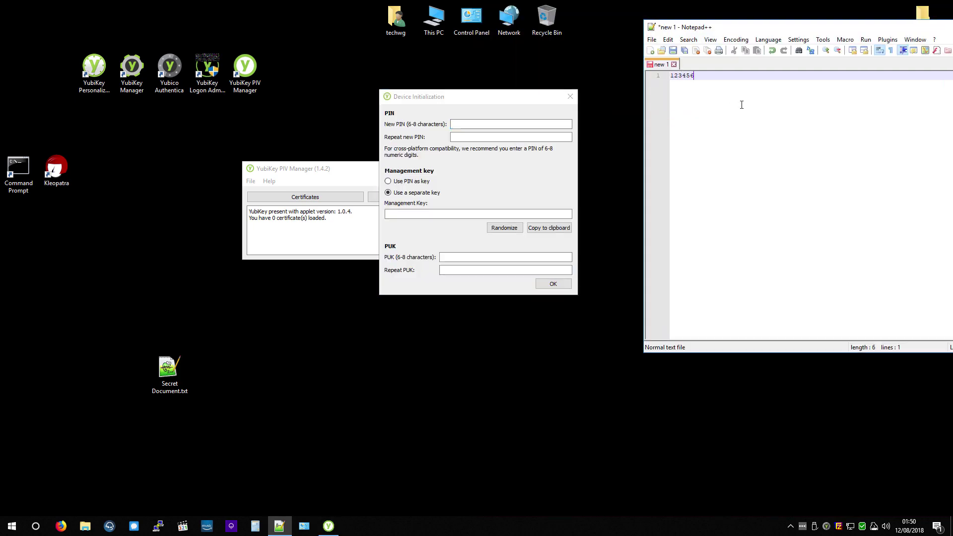
text(3456)
key(Return)
key(Return)
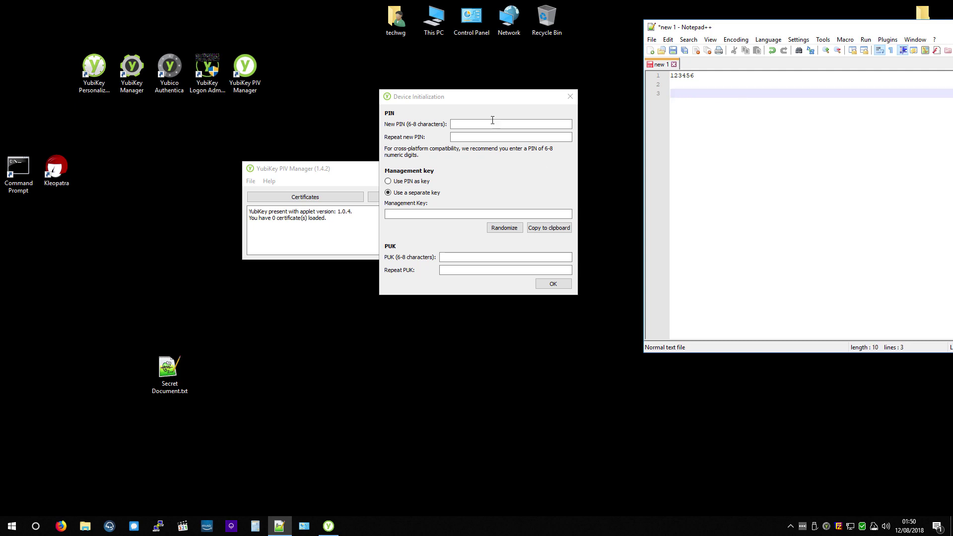
Step: Enter the new PIN and choose a separate, randomized management key
click(491, 123)
text(123)
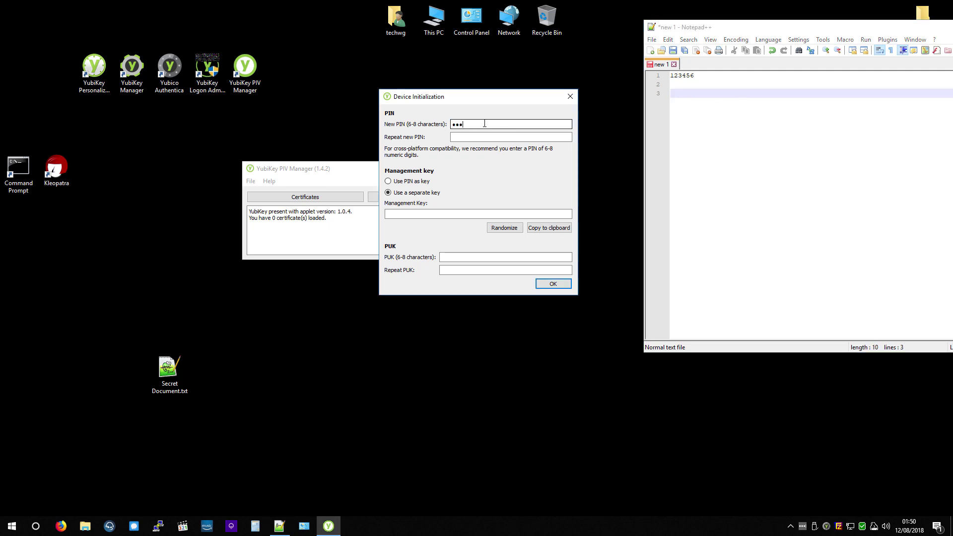
text(456)
key(Tab)
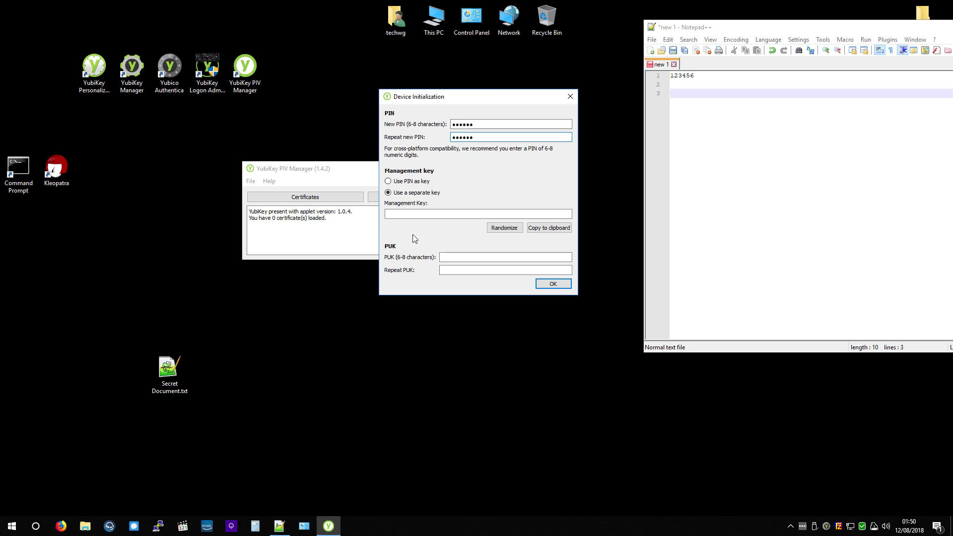
click(415, 193)
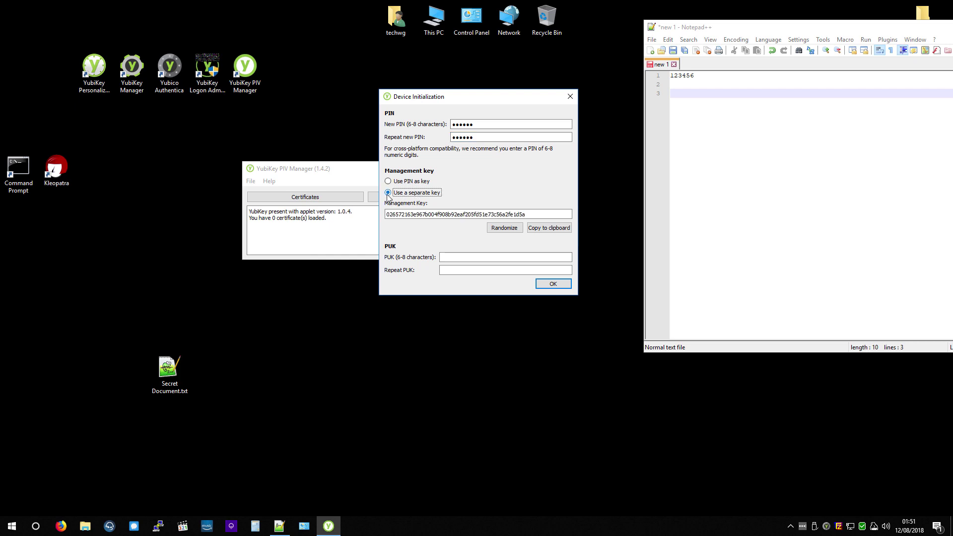
click(503, 227)
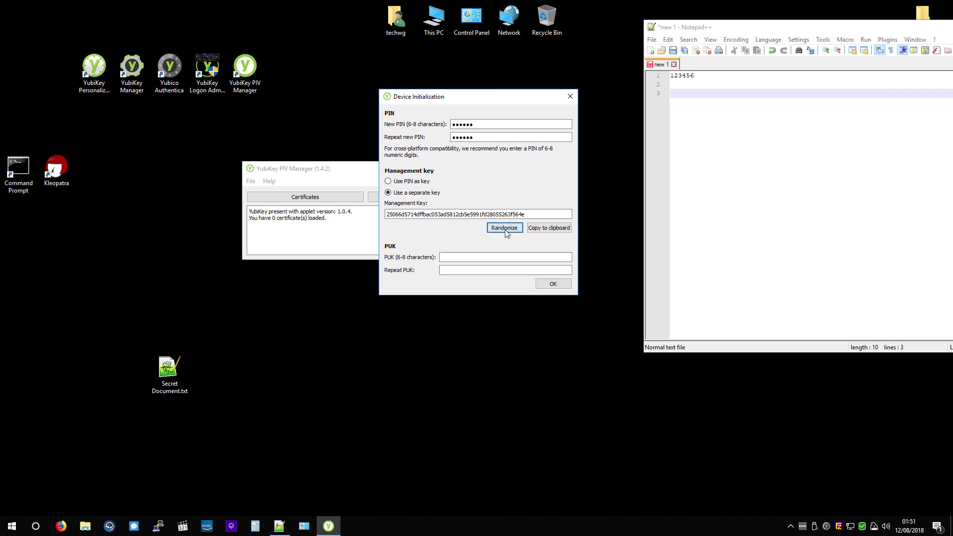
Step: Copy the randomized management key into line 3 of the Notepad++ notes
double_click(501, 215)
key(ctrl+c)
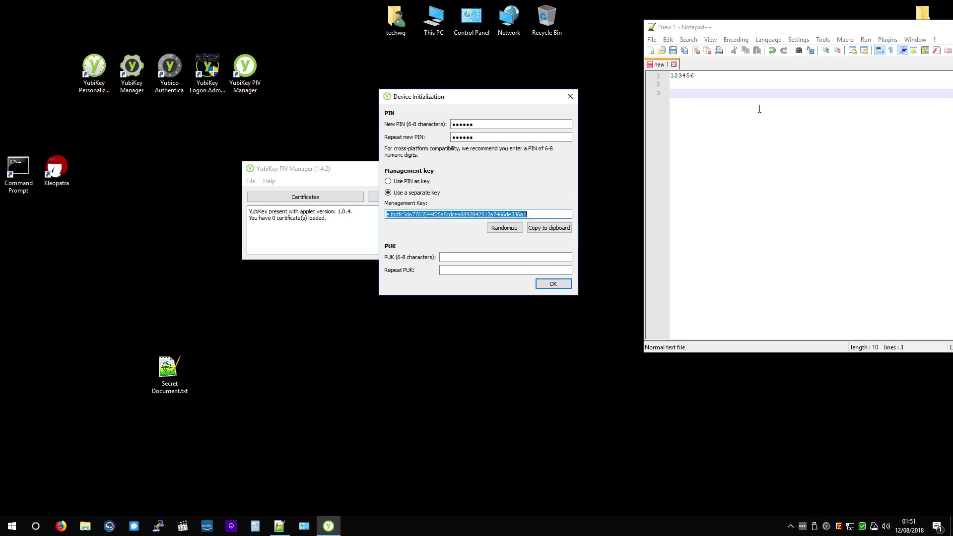
click(702, 123)
key(ctrl+v)
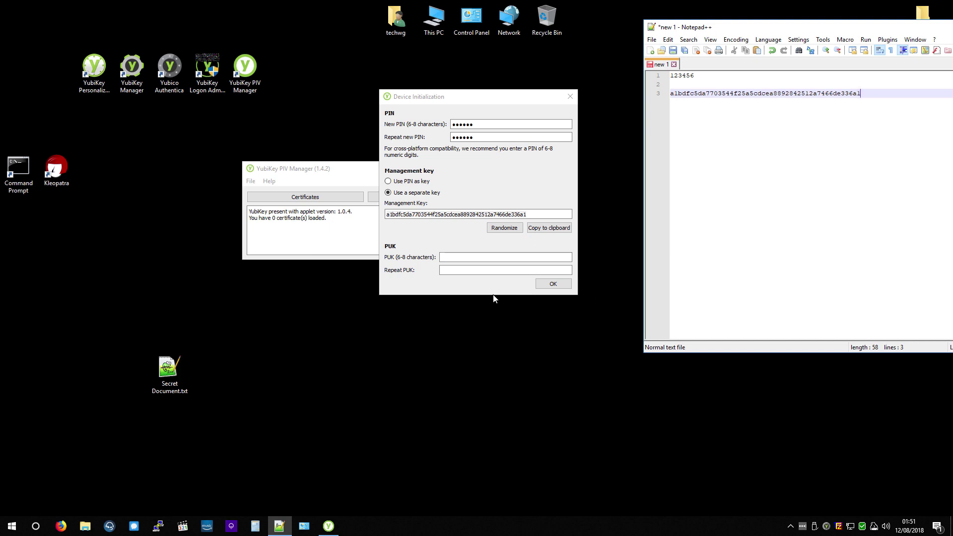
Step: Leave the PUK empty and confirm initialization without setting a PUK
click(445, 262)
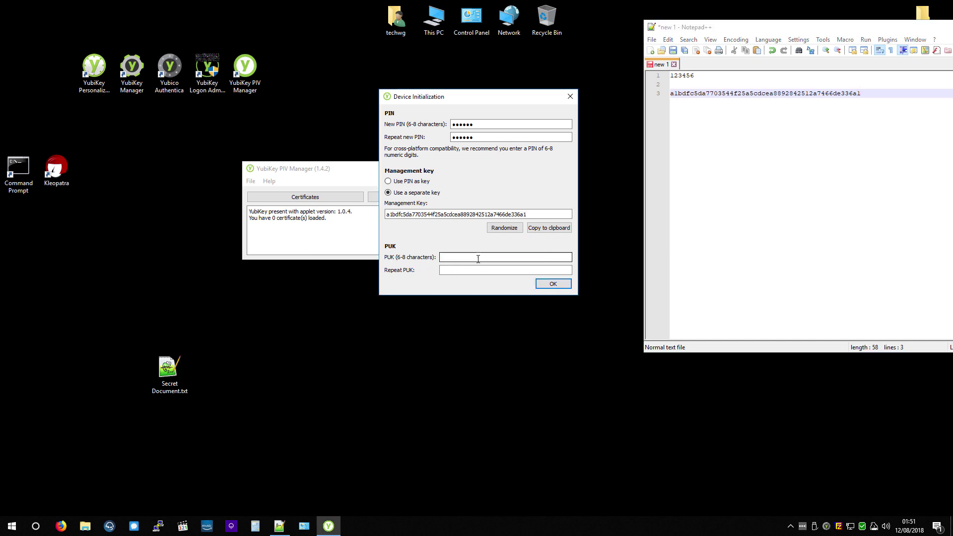
double_click(408, 215)
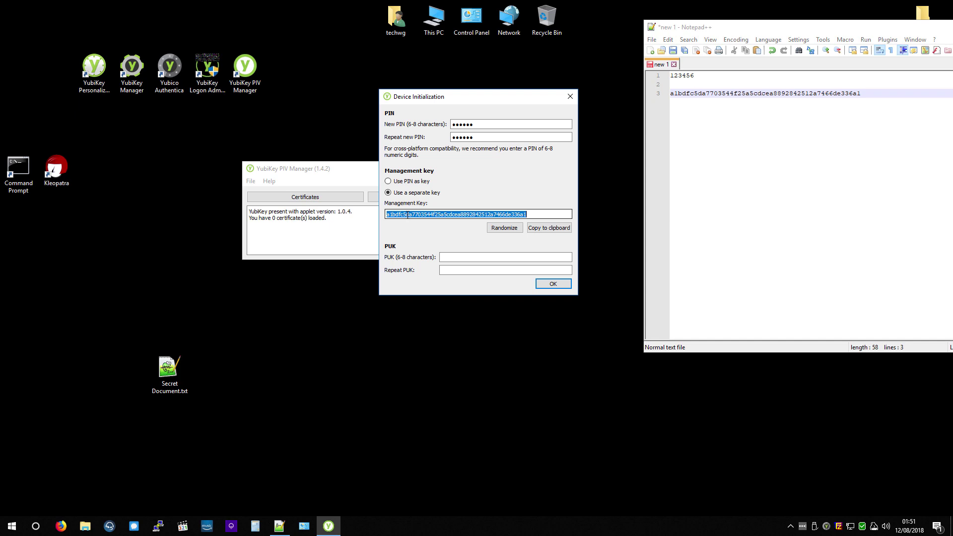
click(469, 257)
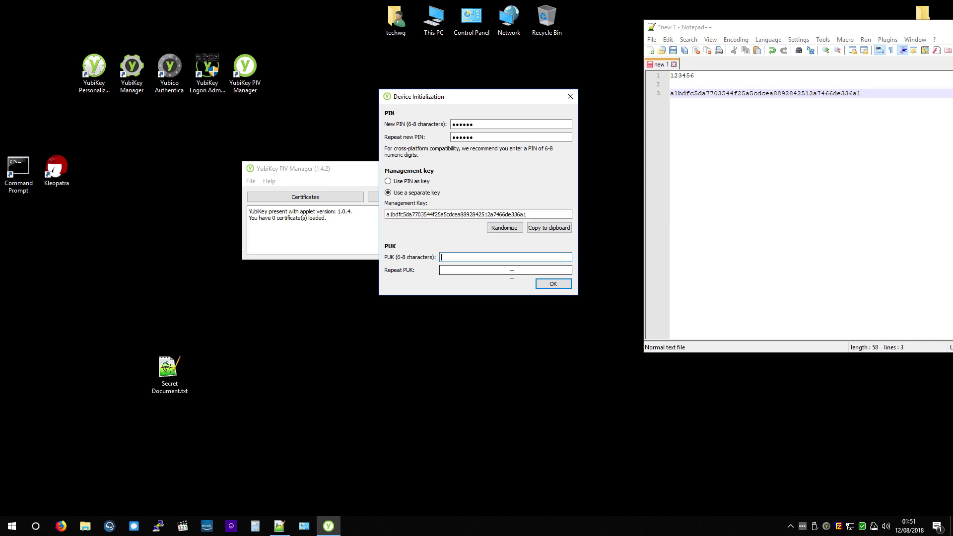
click(552, 286)
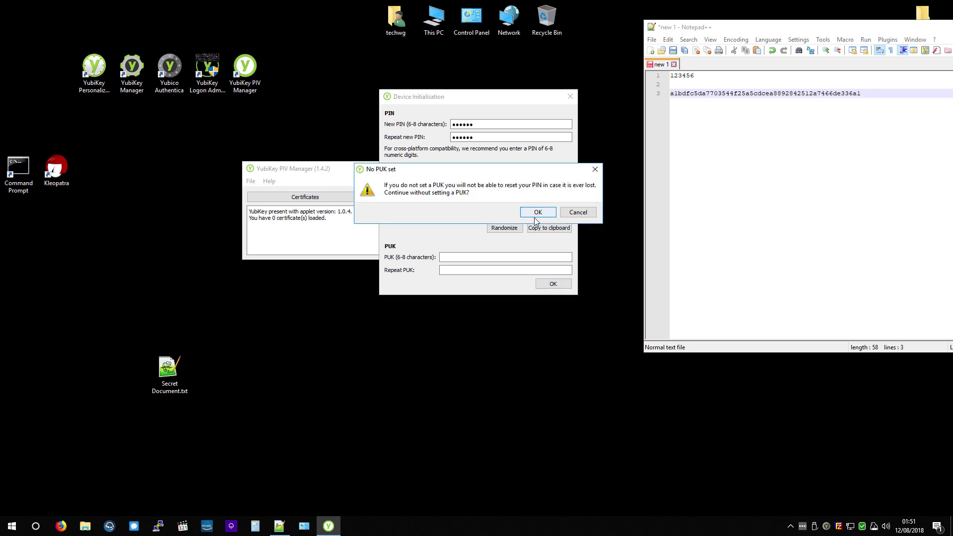
click(532, 213)
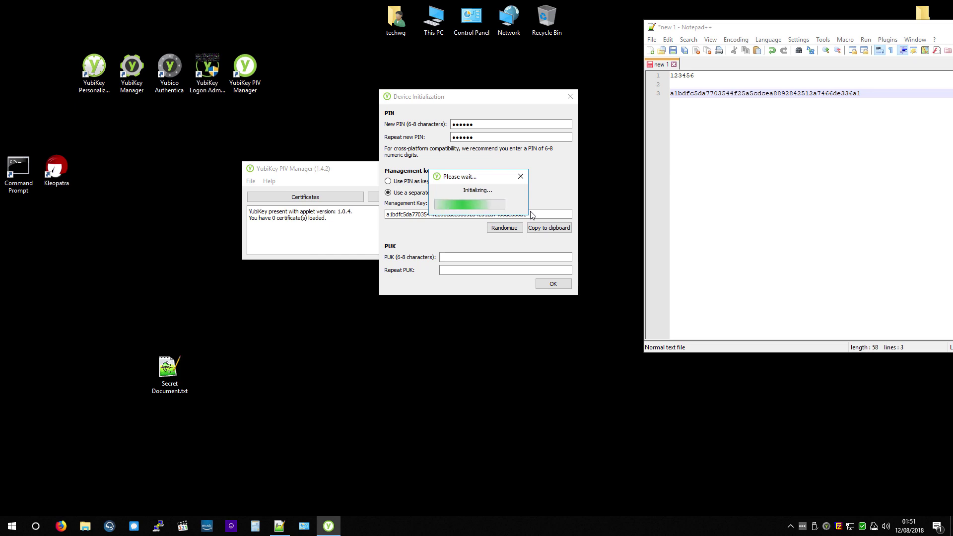
Step: Open Certificates, browse the Digital Signature and Card Authentication slots, and settle on the empty Key Management slot
click(302, 198)
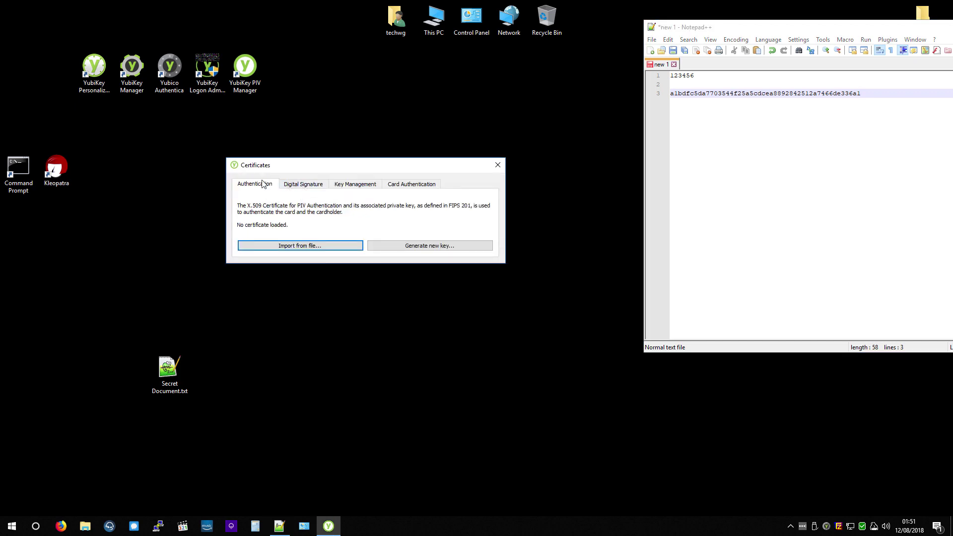
click(290, 185)
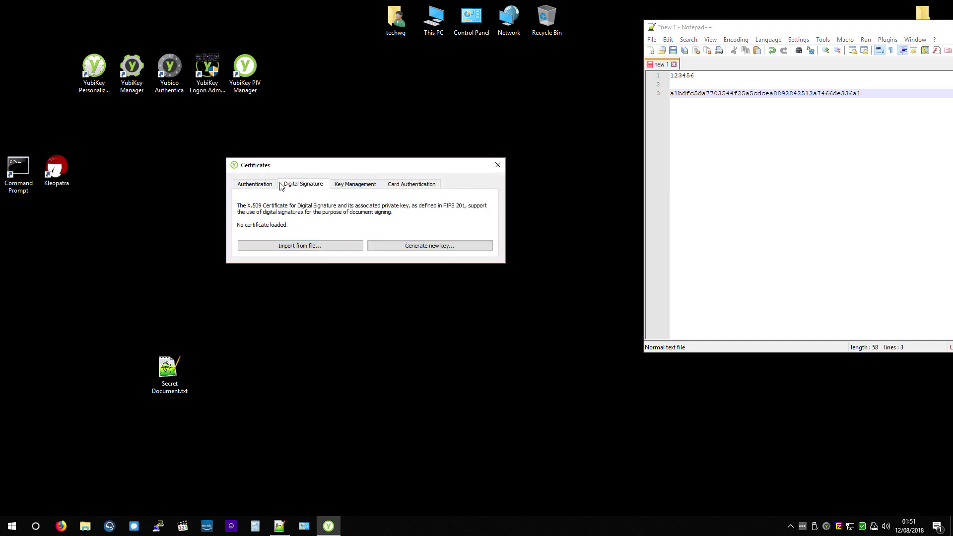
click(356, 188)
click(402, 190)
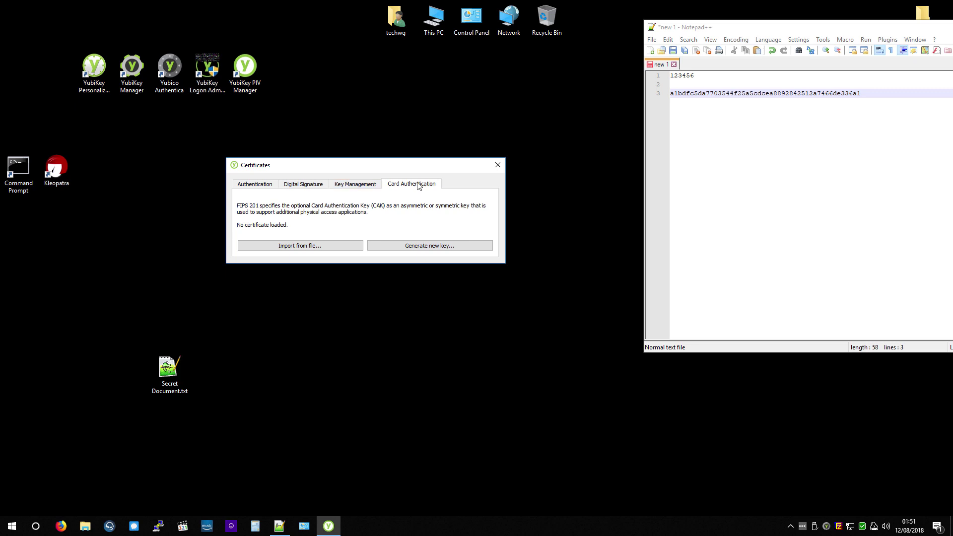
click(309, 189)
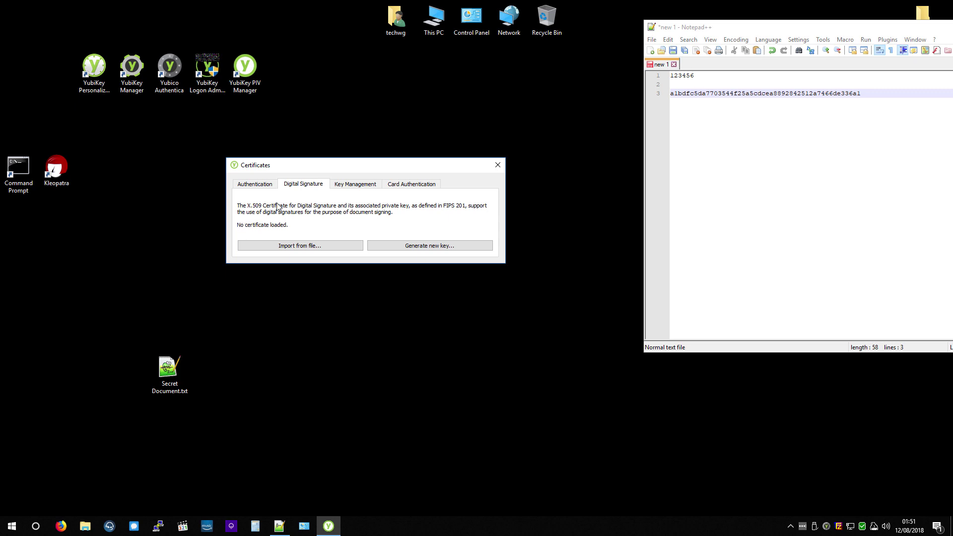
click(347, 187)
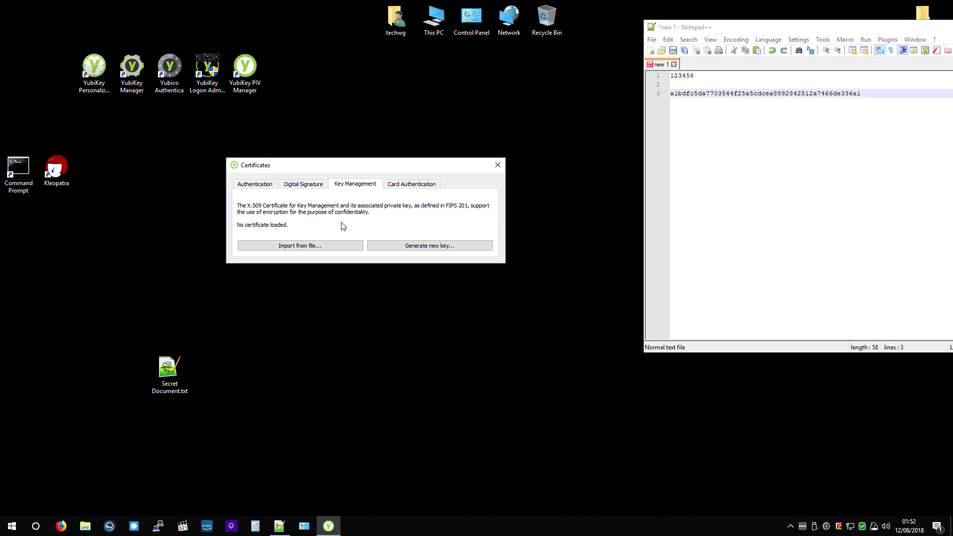
Step: Generate an RSA 1024-bit key with self-signed /CN=Test DEMO cert expiring 2030-08-12, authorized by the PIN
click(409, 246)
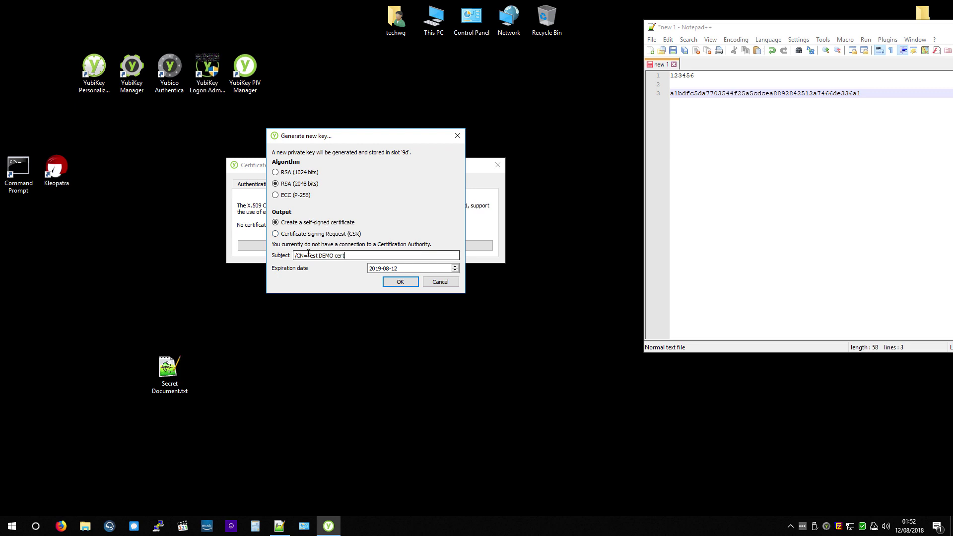
click(293, 174)
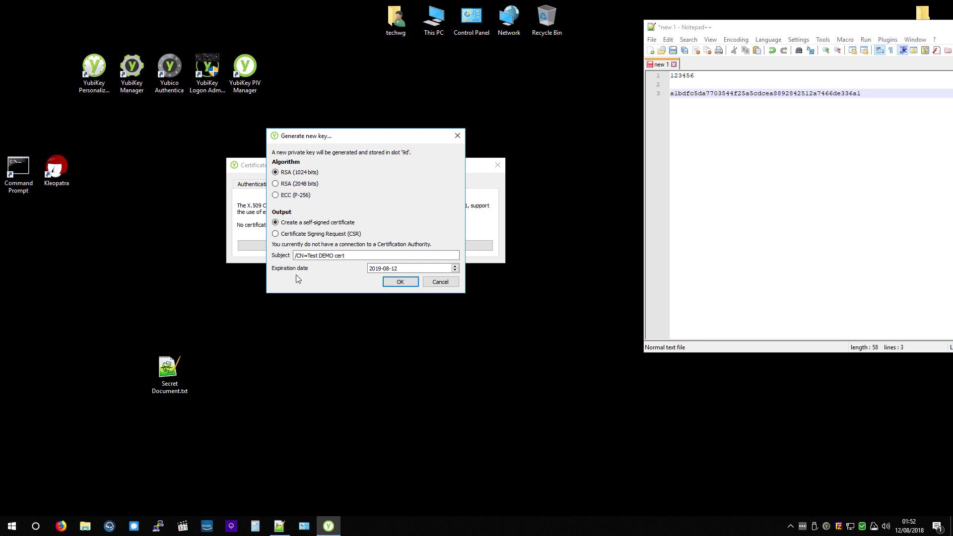
scroll(377, 269, up, 2)
click(399, 281)
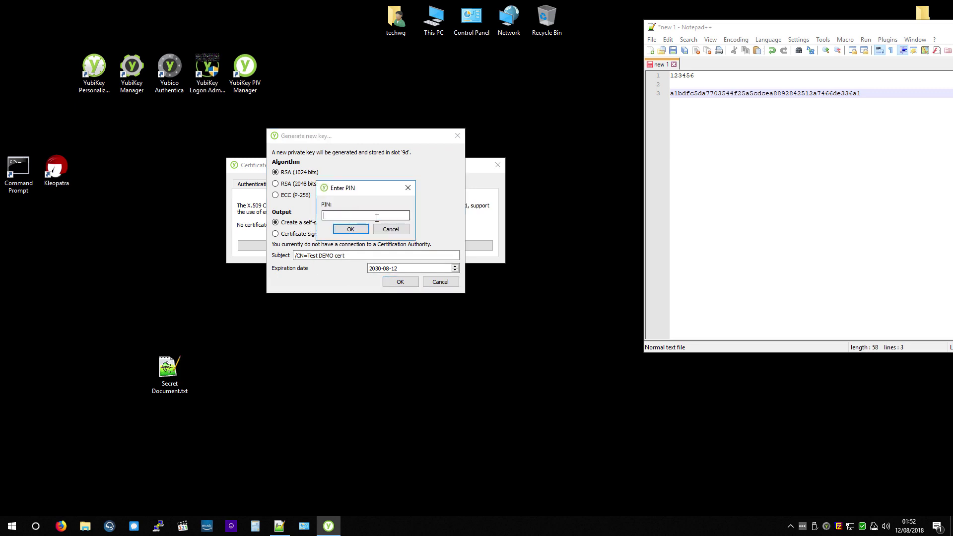
key(Return)
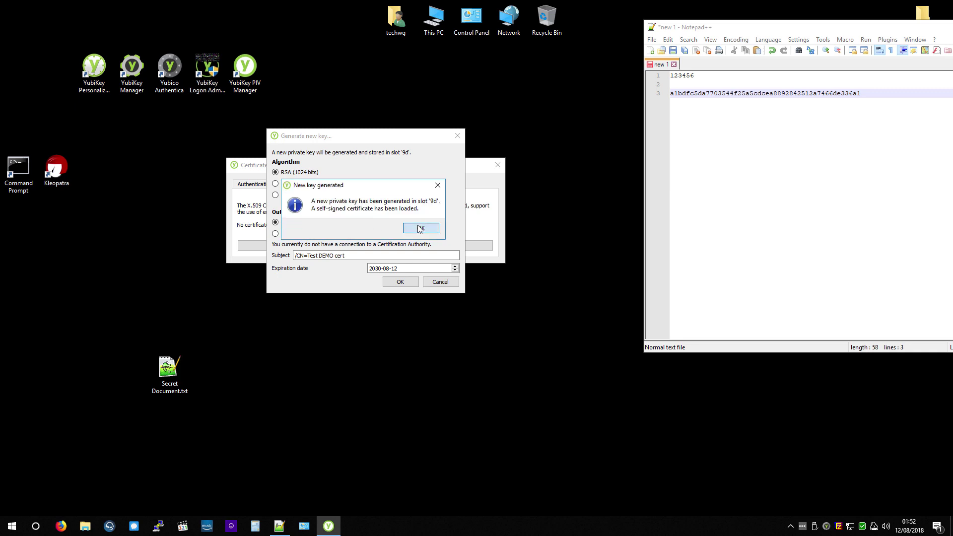
click(438, 229)
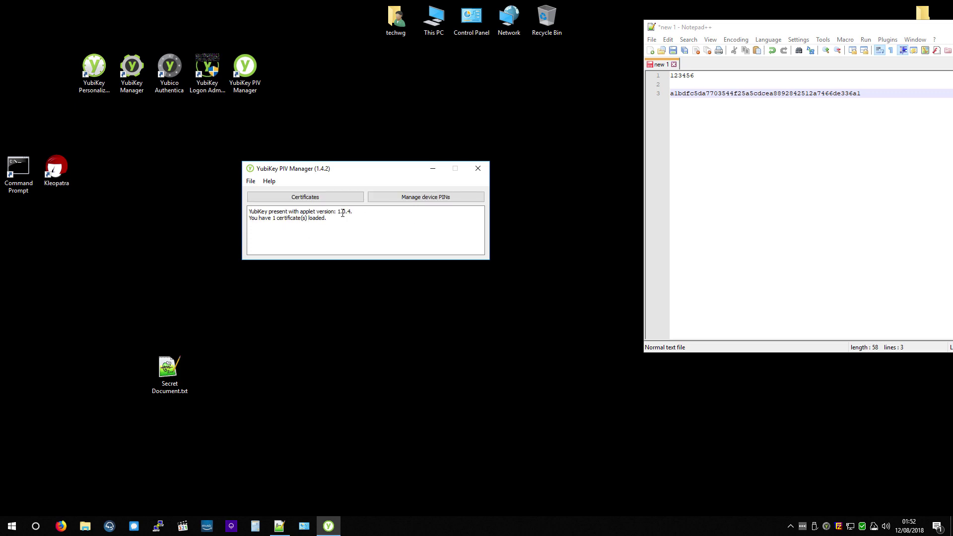
Step: View the Key Management slot's Test DEMO cert, valid 12 Aug 2018 to 12 Aug 2030
click(291, 197)
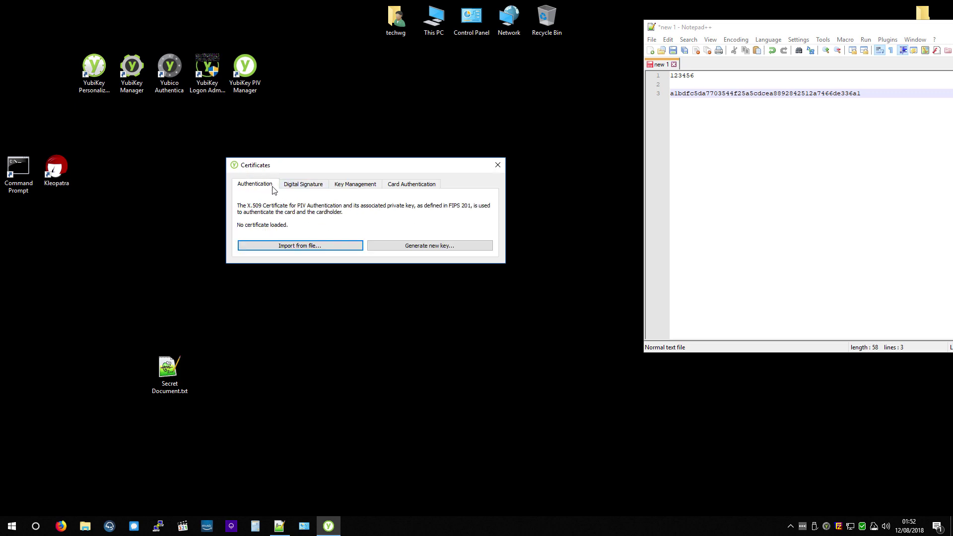
click(300, 187)
click(356, 184)
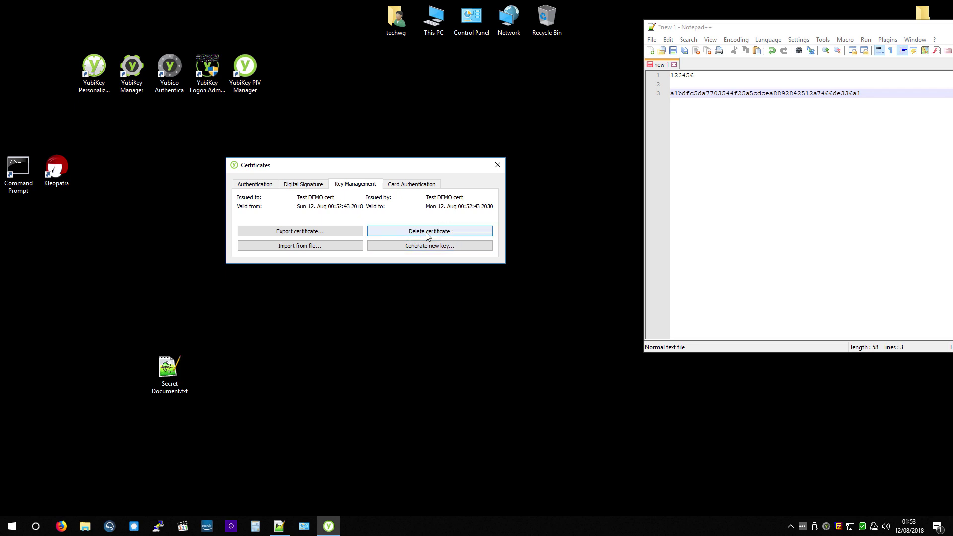
Step: Start the file encryption certificate wizard from Control Panel's User Accounts
click(304, 526)
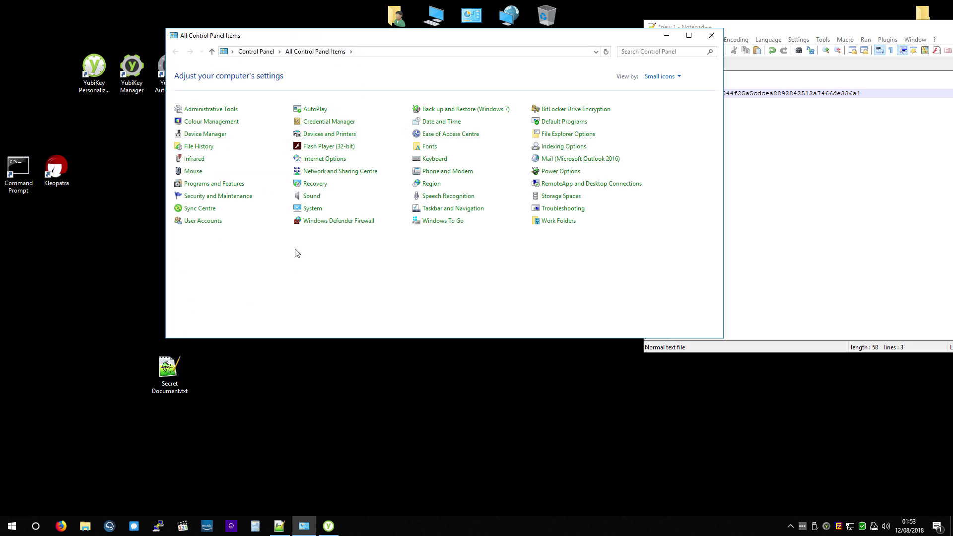
click(197, 224)
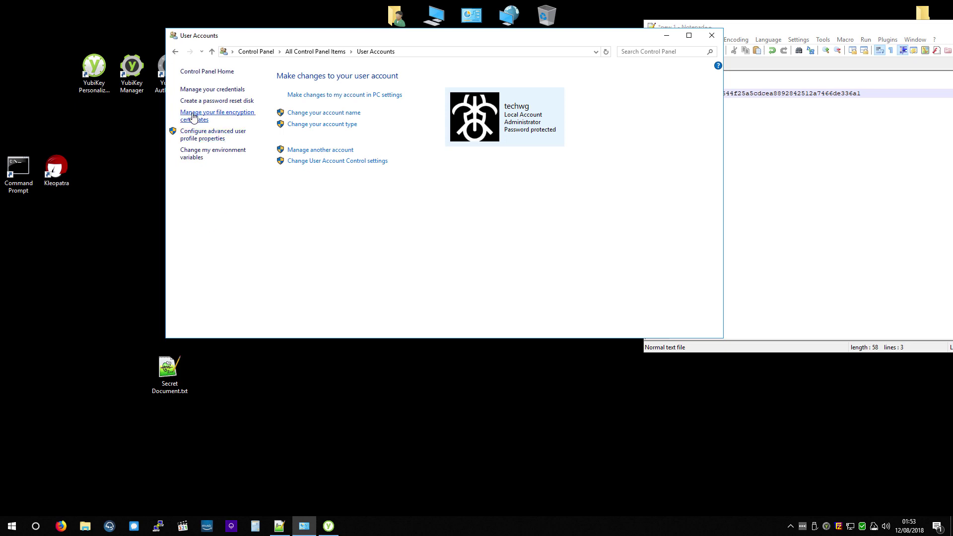
click(217, 116)
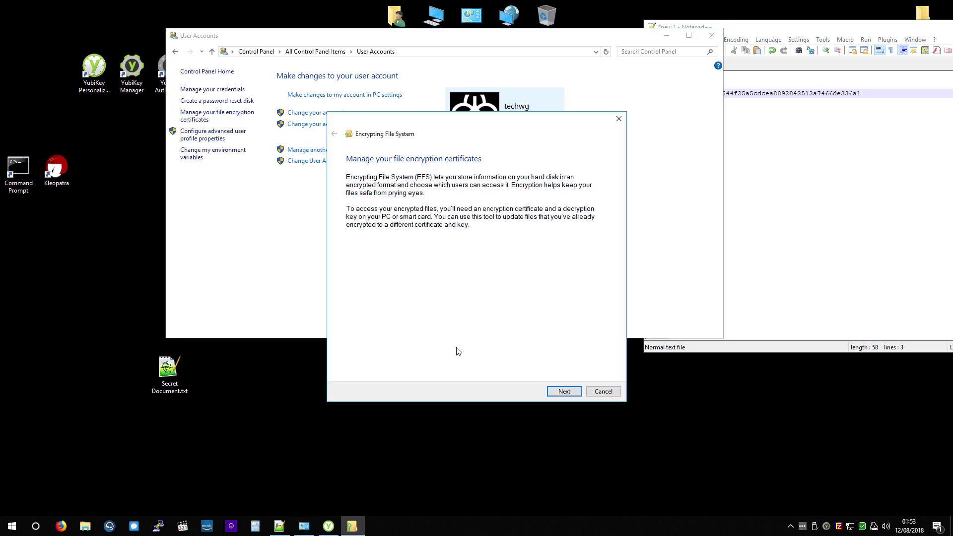
click(565, 393)
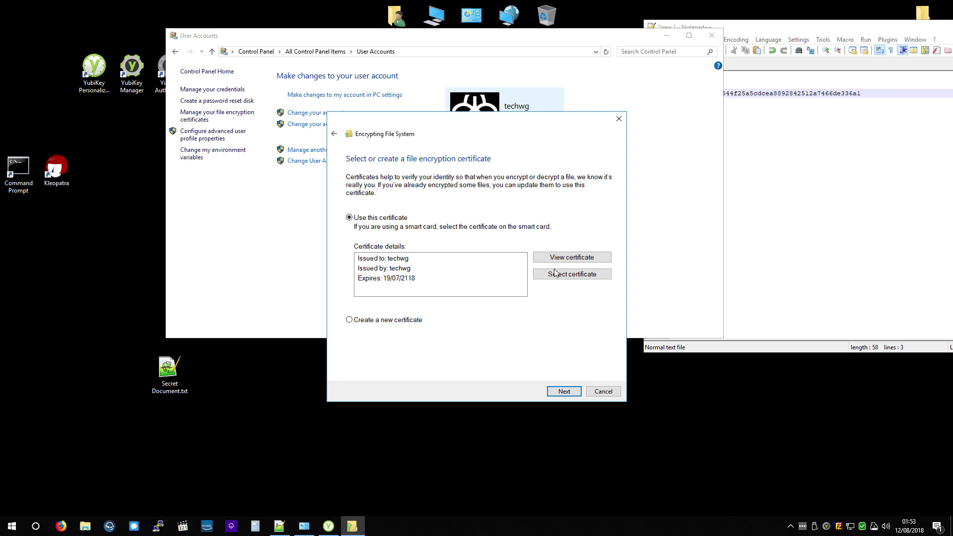
Step: Select Test DEMO cert from the full certificate list and unlock it with the smart card PIN
click(564, 276)
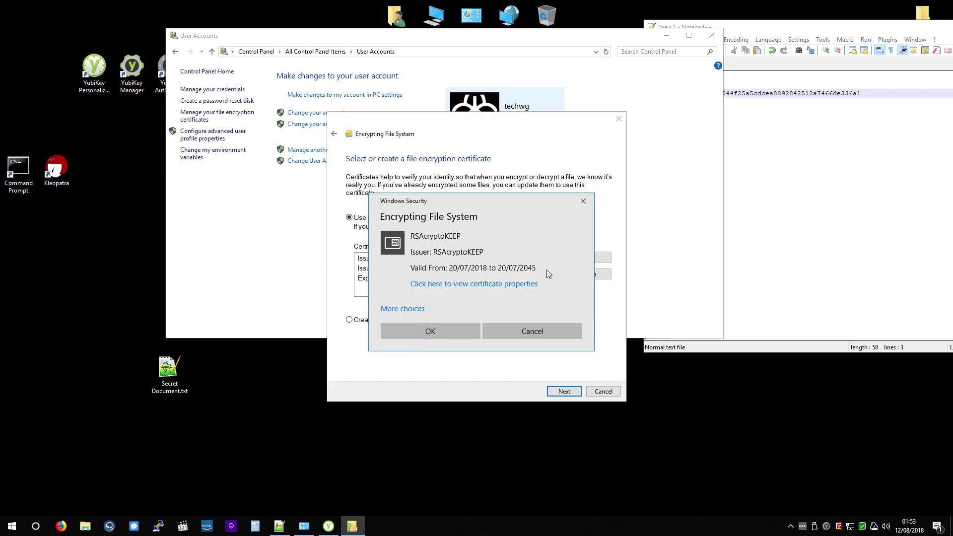
click(395, 309)
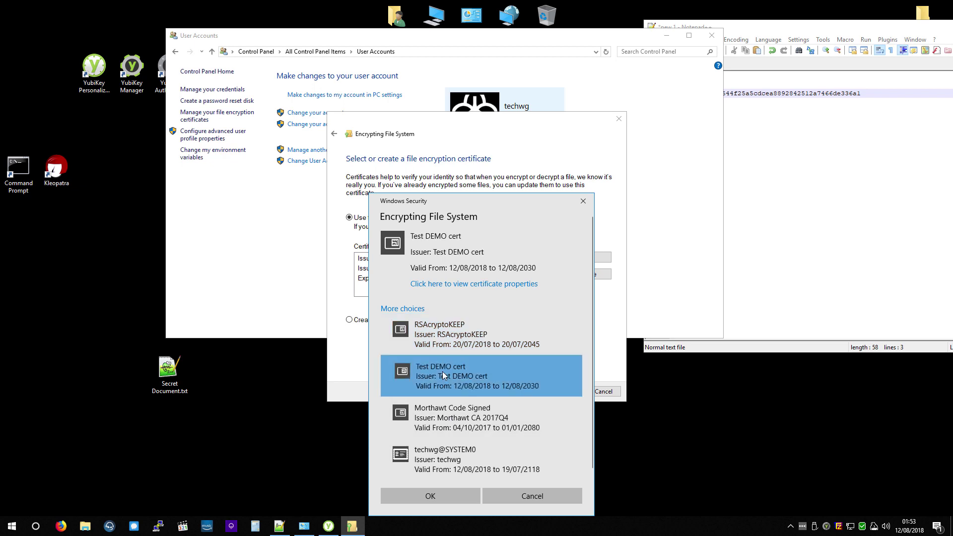
click(439, 496)
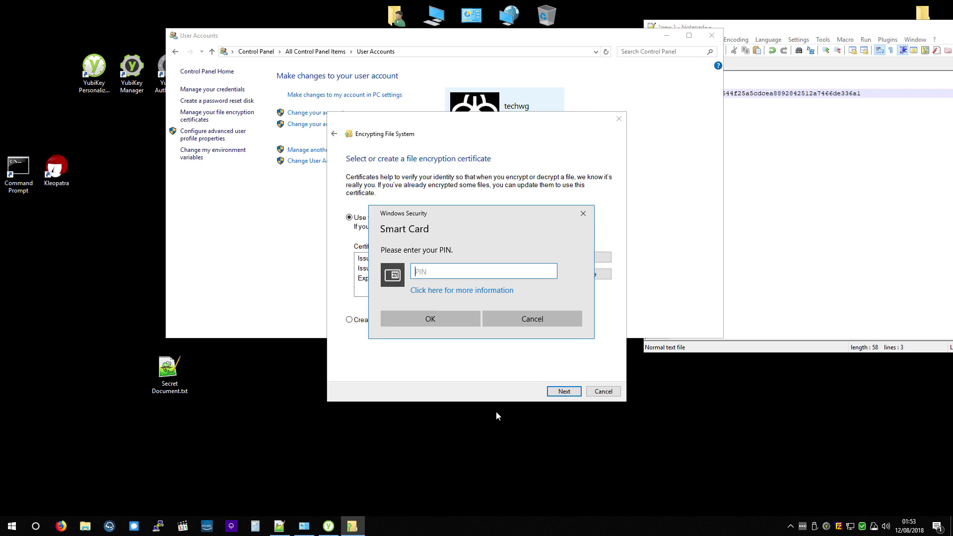
text(123456)
key(Return)
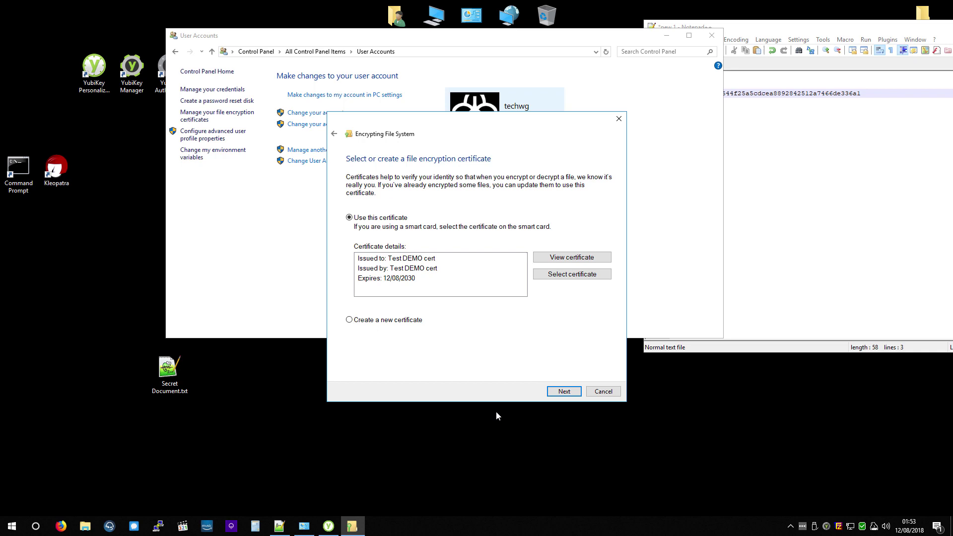
Step: Apply Test DEMO cert, choosing to update older encrypted files later, enter the card PIN, and close the wizard
click(558, 392)
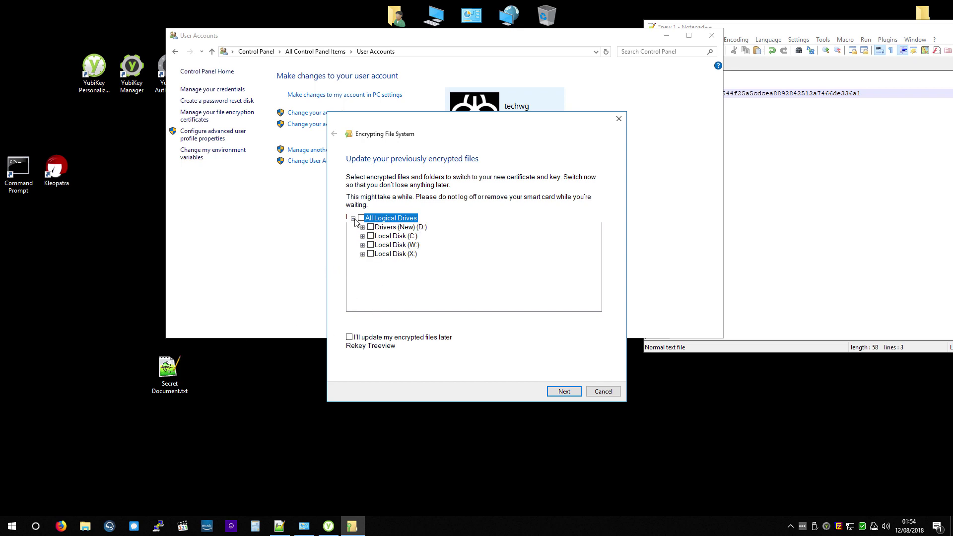
click(350, 337)
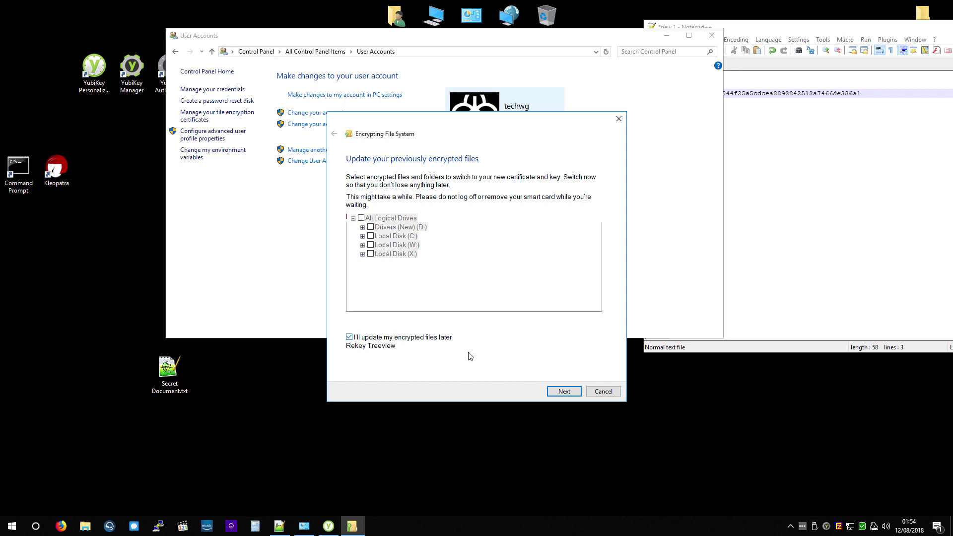
click(560, 393)
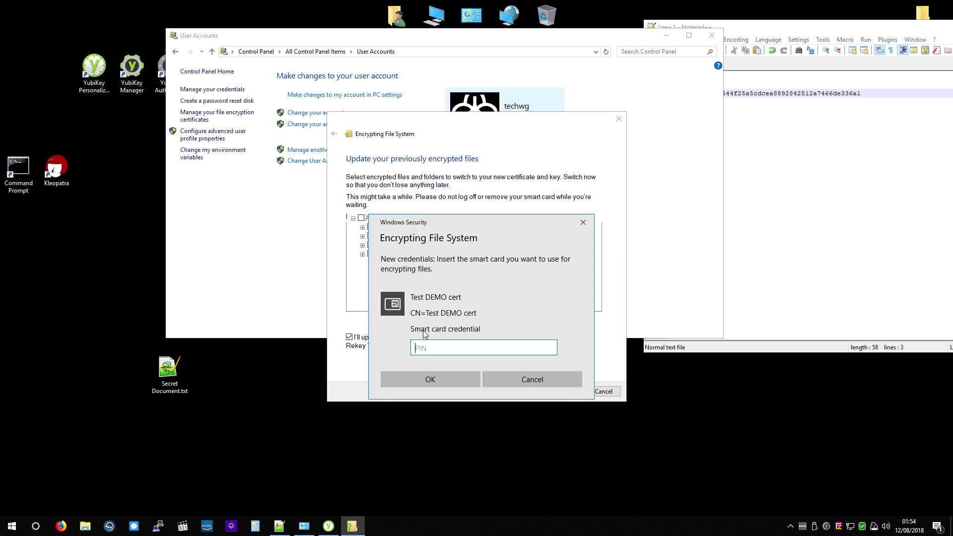
text(123456)
click(430, 377)
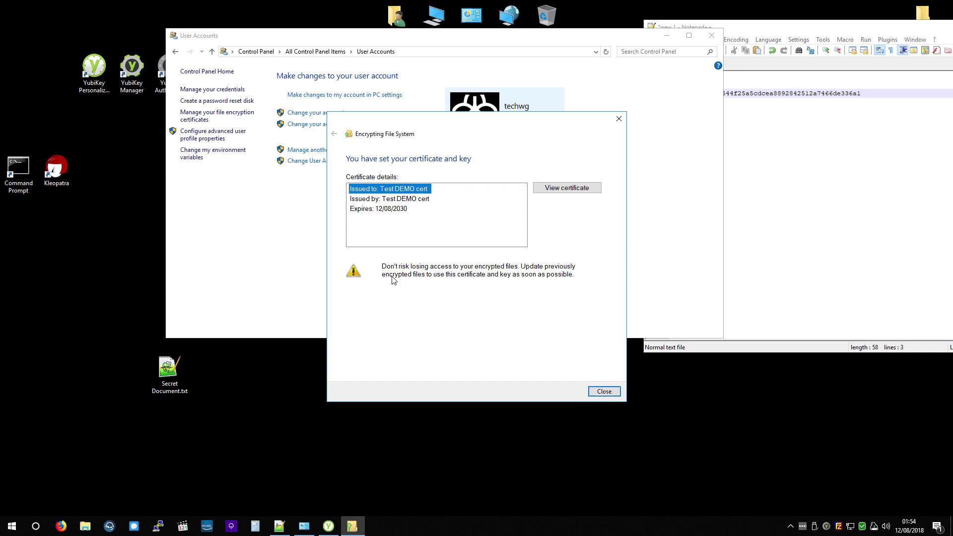
click(604, 391)
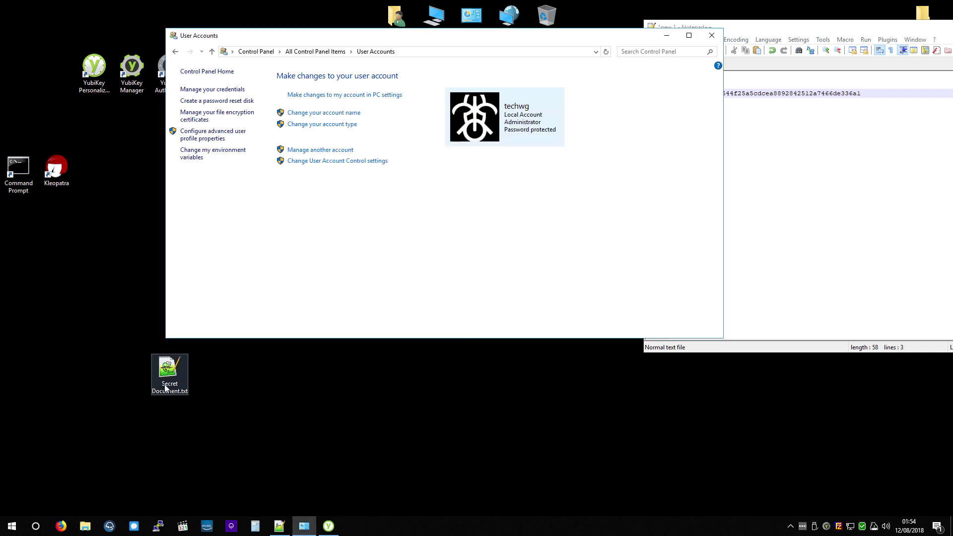
Step: Turn on 'Encrypt contents to secure data' in Secret Document.txt's advanced attributes
right_click(166, 370)
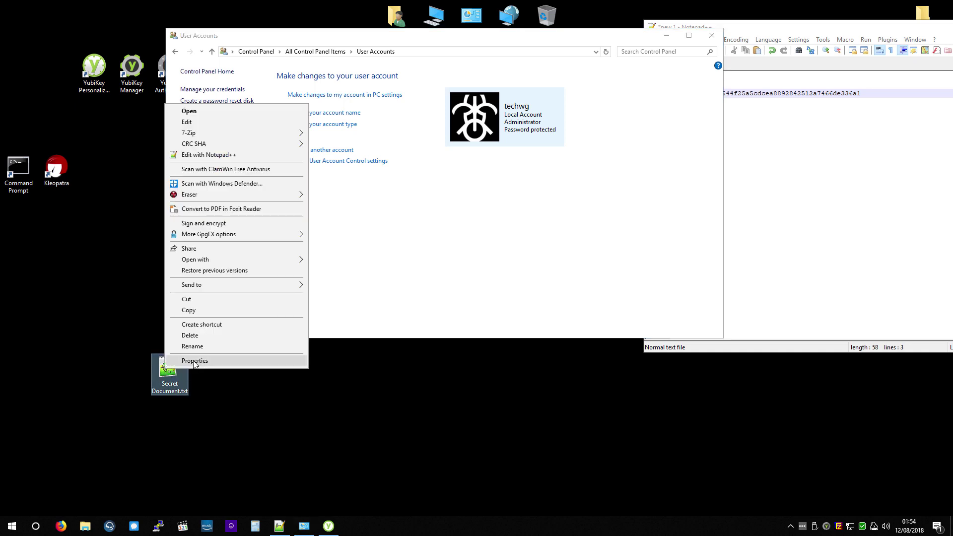
click(197, 365)
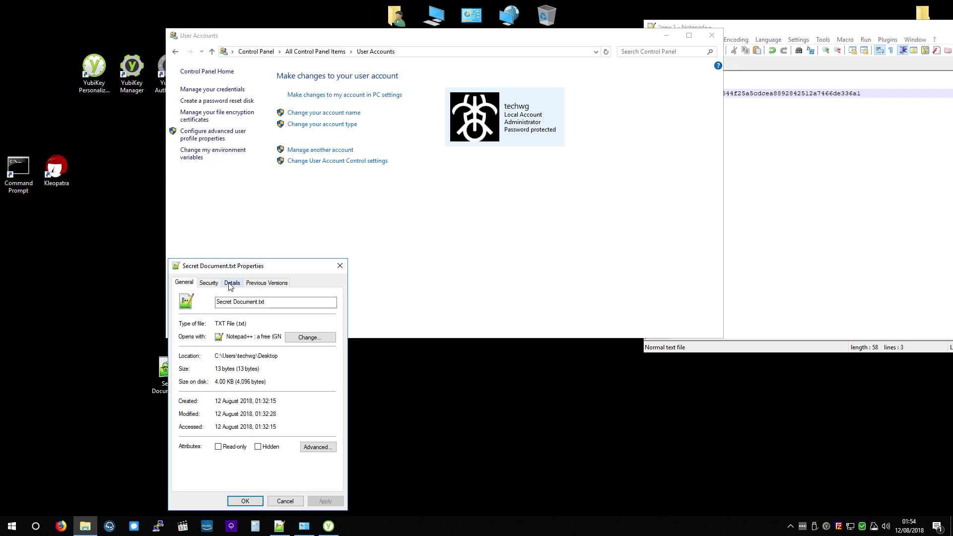
click(319, 448)
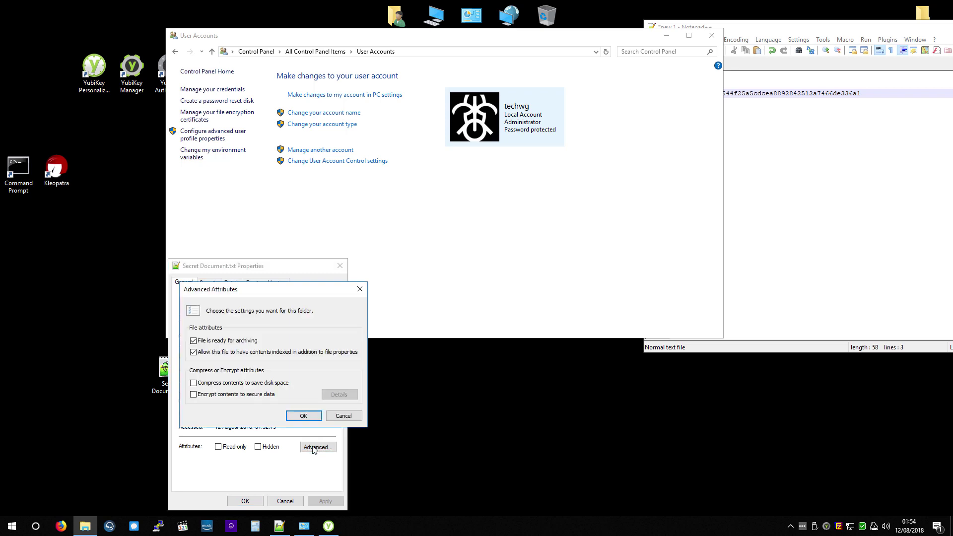
click(210, 396)
click(304, 416)
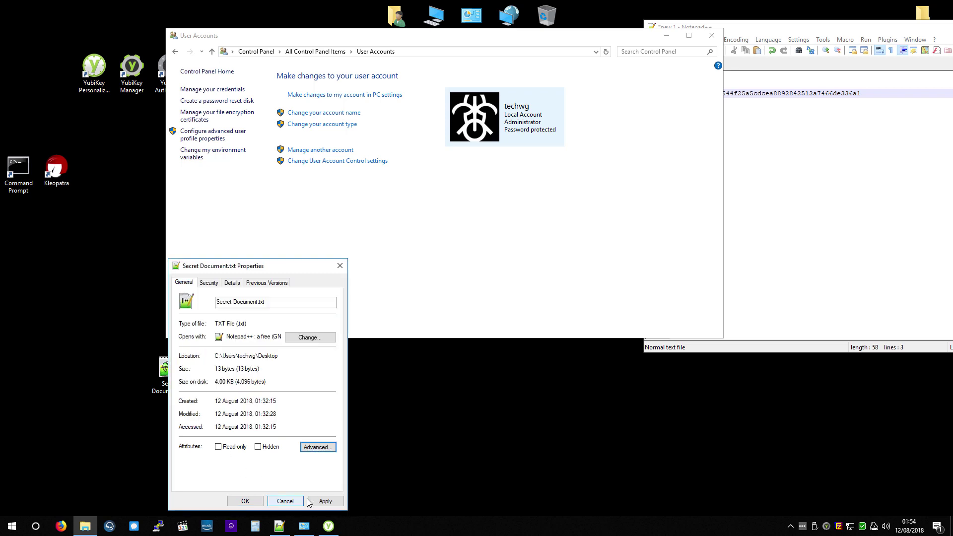
Step: Check the encryption Details listing Test DEMO cert, then apply the file properties
click(318, 447)
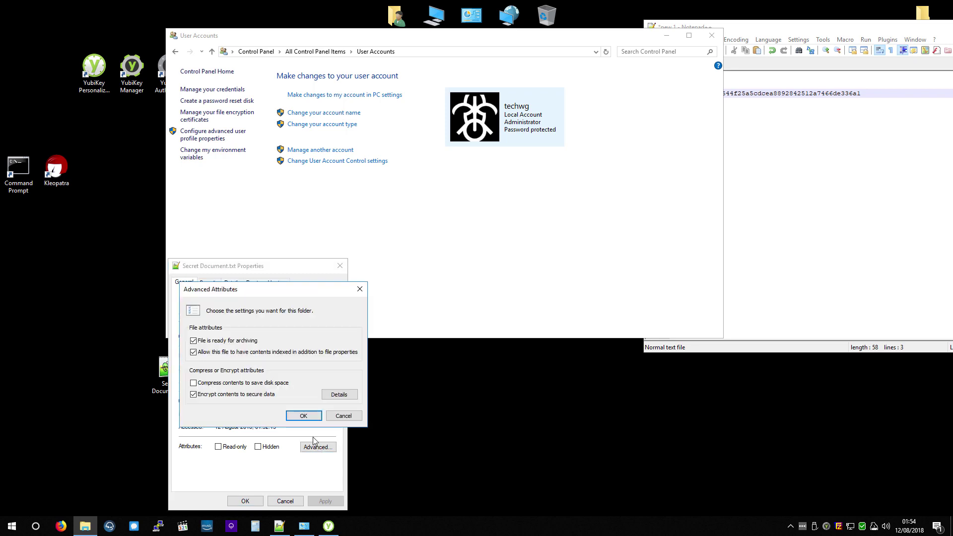
click(332, 394)
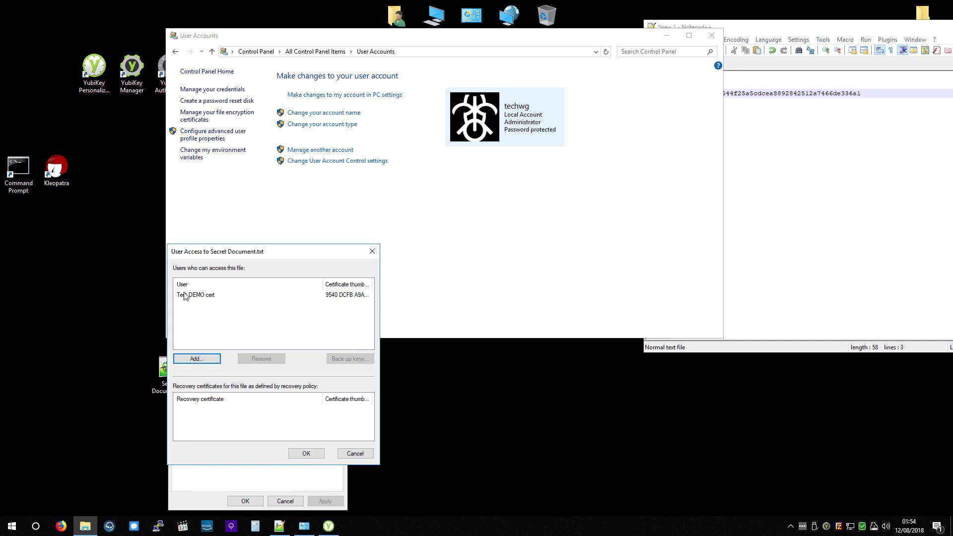
click(355, 453)
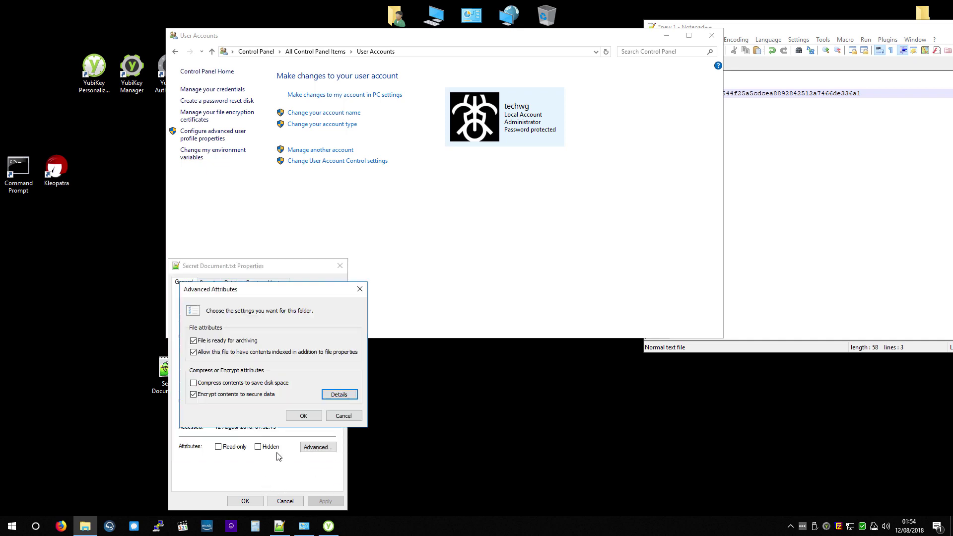
click(303, 416)
click(245, 500)
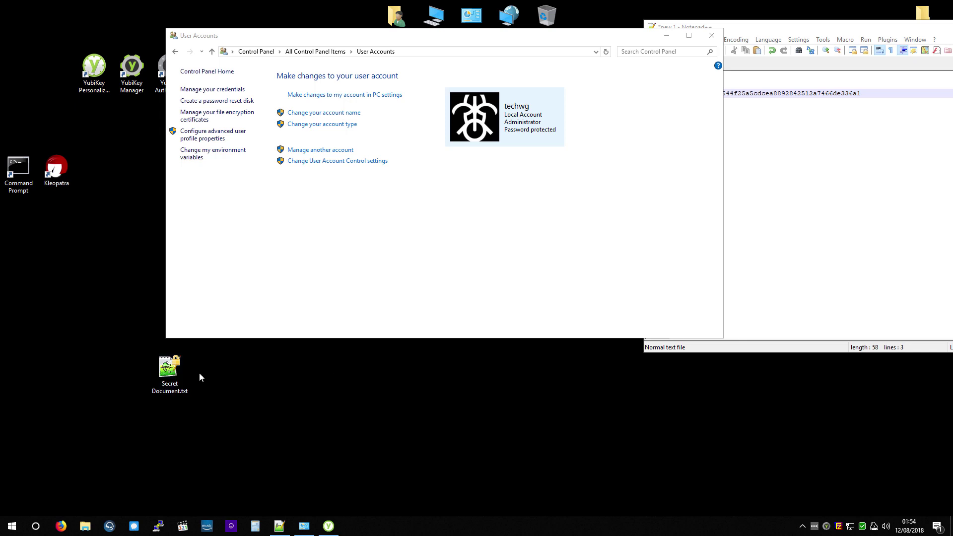
Step: Open Secret Document.txt in Notepad++ to read 'SUPER SECRET!'
drag(34, 346, 236, 428)
click(236, 428)
click(171, 375)
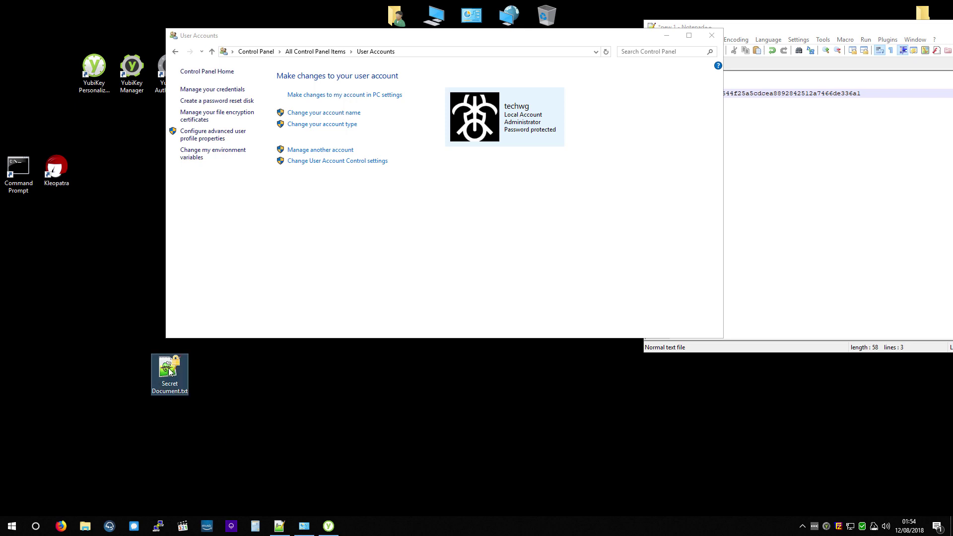
double_click(169, 372)
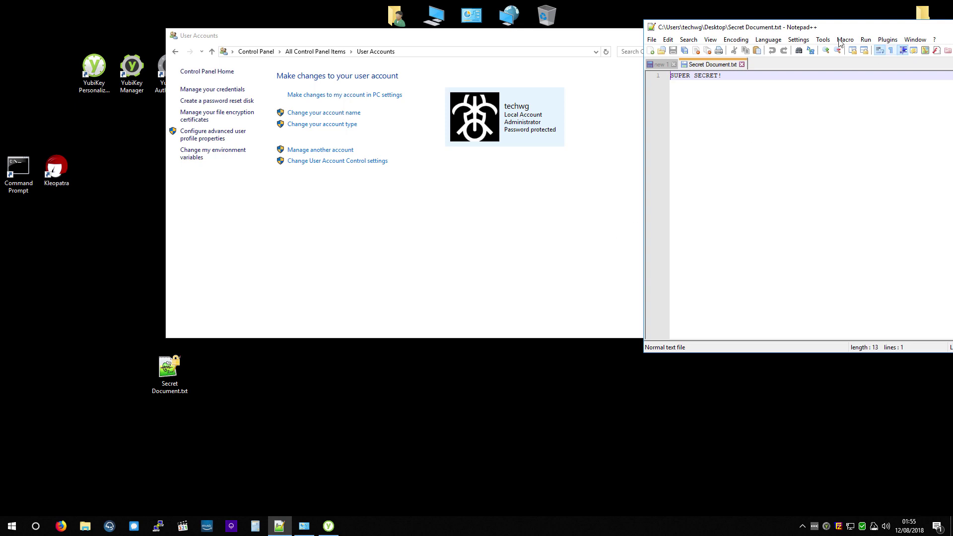
Step: Close the document and bring back YubiKey PIV Manager, now reporting no YubiKey found
middle_click(722, 65)
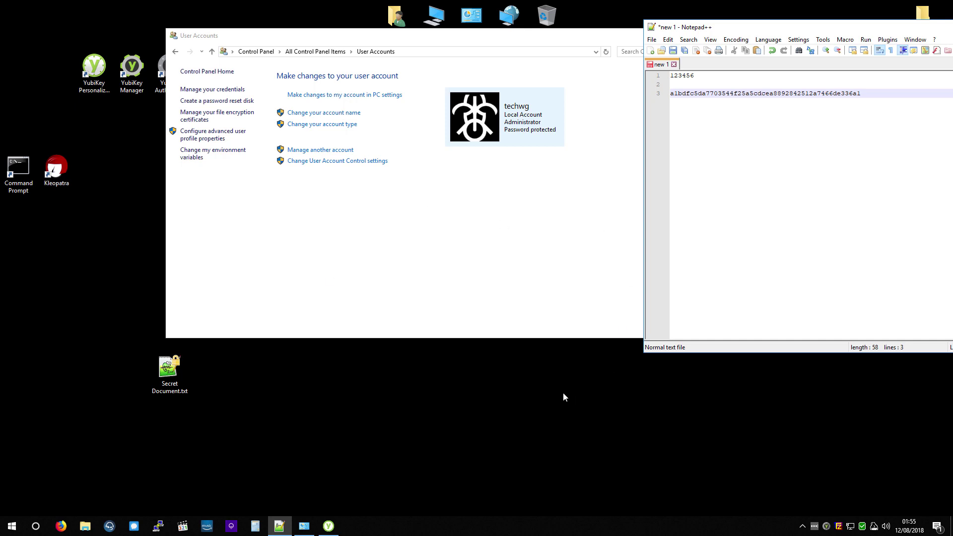
double_click(682, 75)
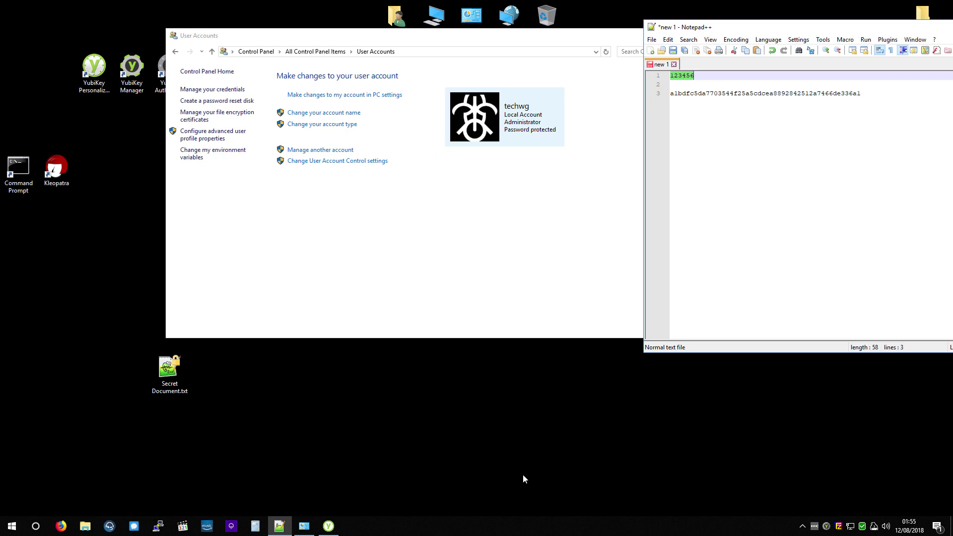
click(329, 527)
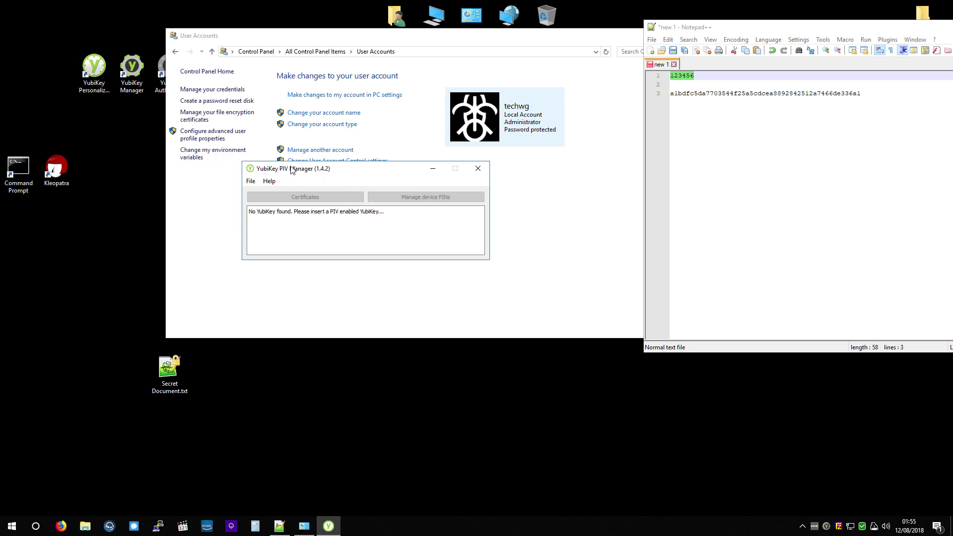
Step: Reposition the YubiKey PIV Manager window and lock Windows
drag(291, 169, 325, 214)
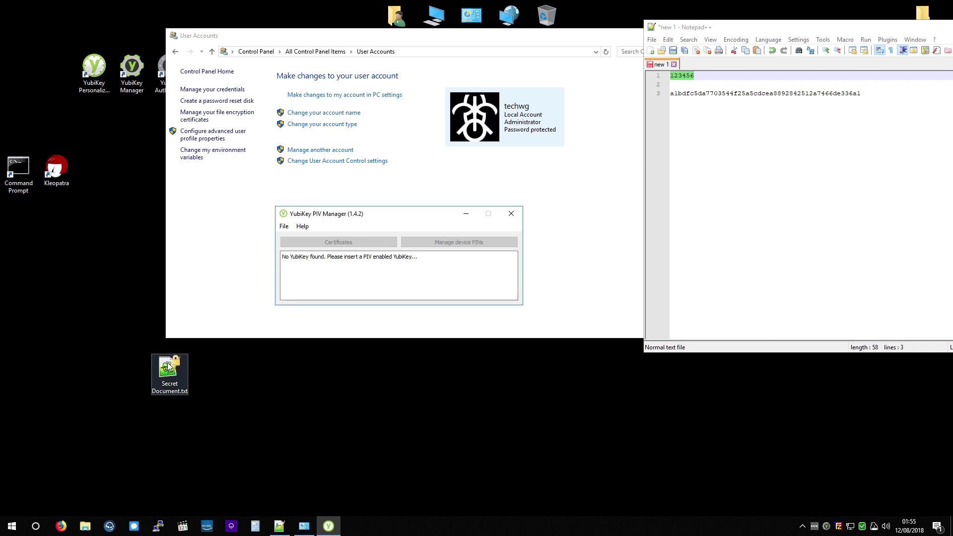
click(239, 394)
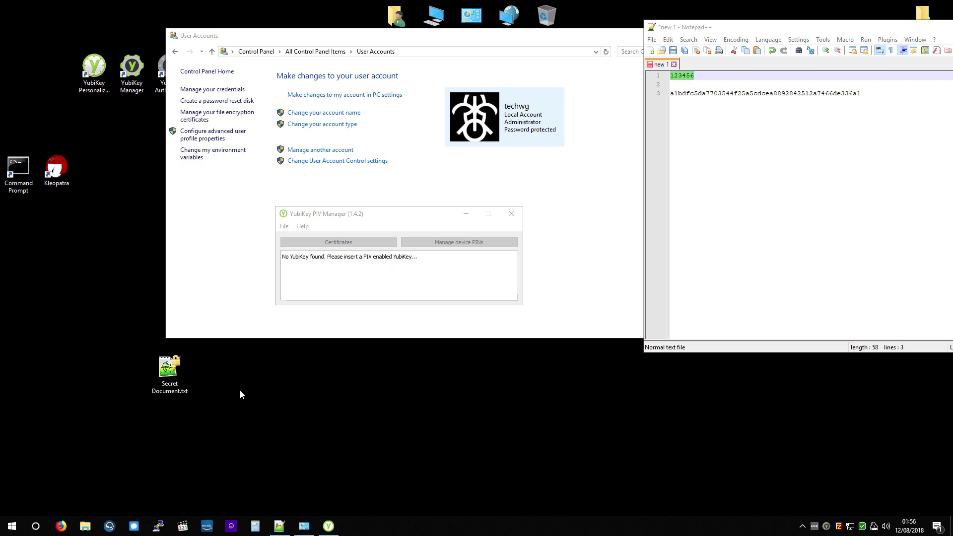
key(super+l)
Step: Reopen Secret Document.txt to confirm 'SUPER SECRET!', close it, and bring PIV Manager forward
double_click(166, 379)
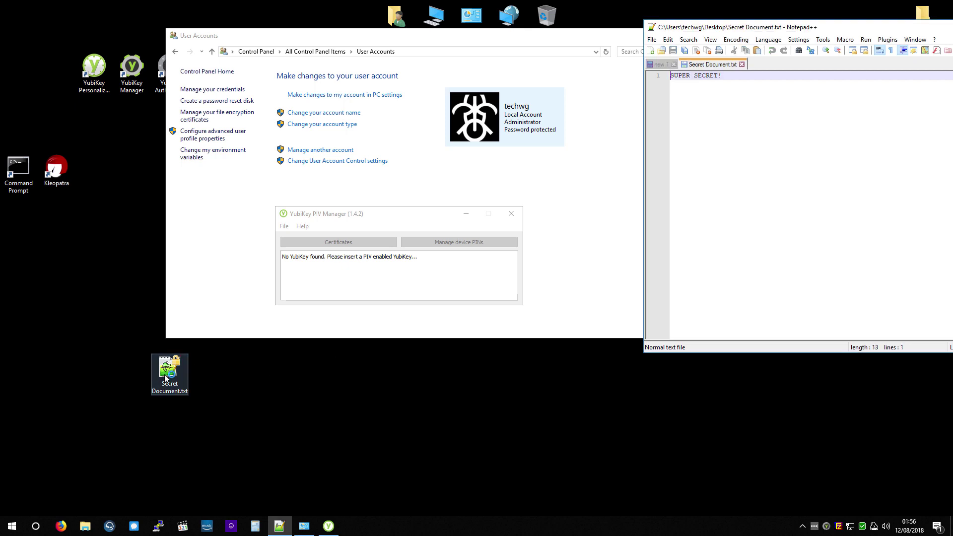
middle_click(727, 67)
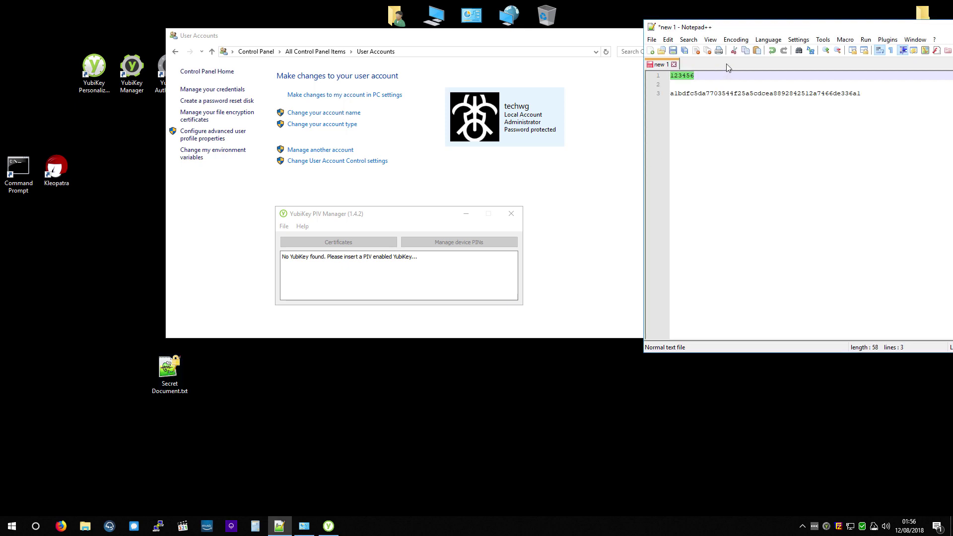
click(387, 217)
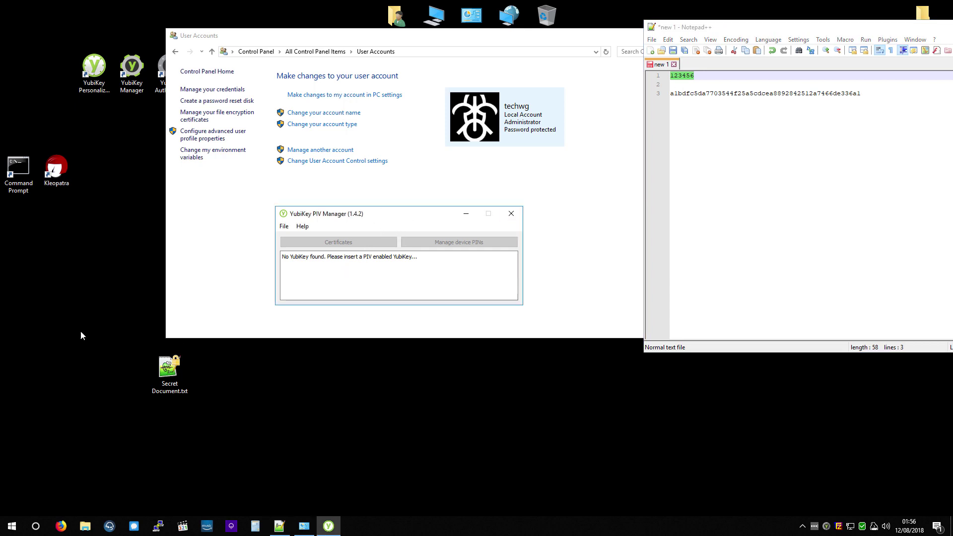
Step: Choose the Test DEMO cert on the YubiKey smart card for file encryption
click(217, 115)
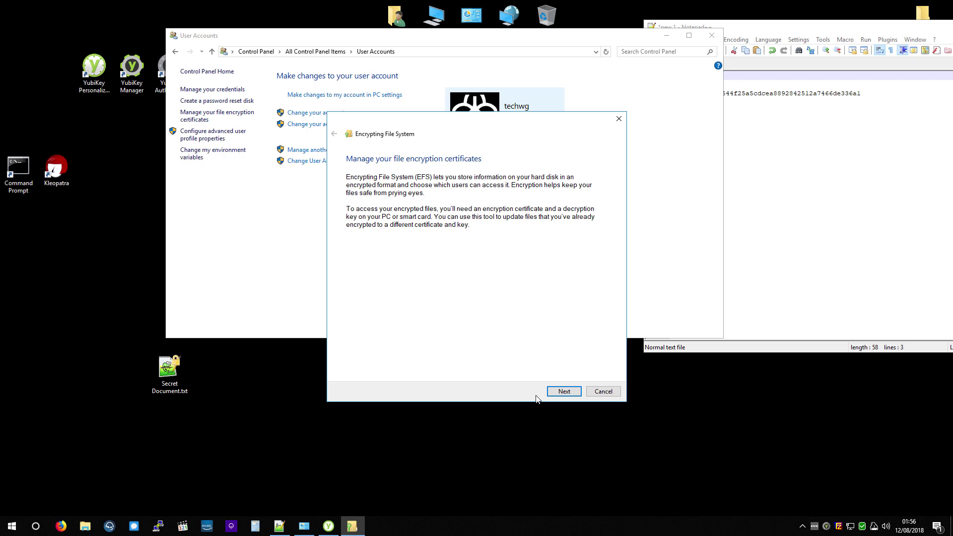
click(564, 391)
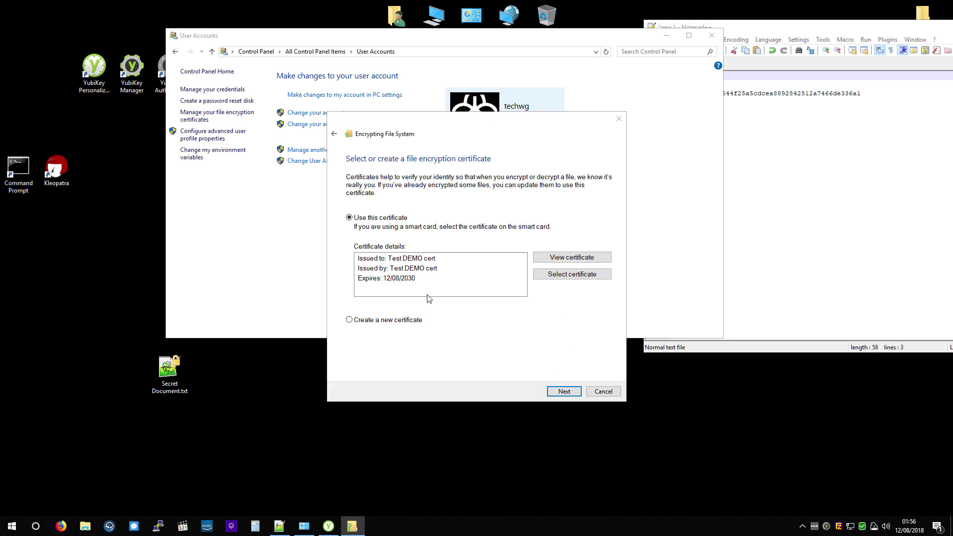
click(402, 308)
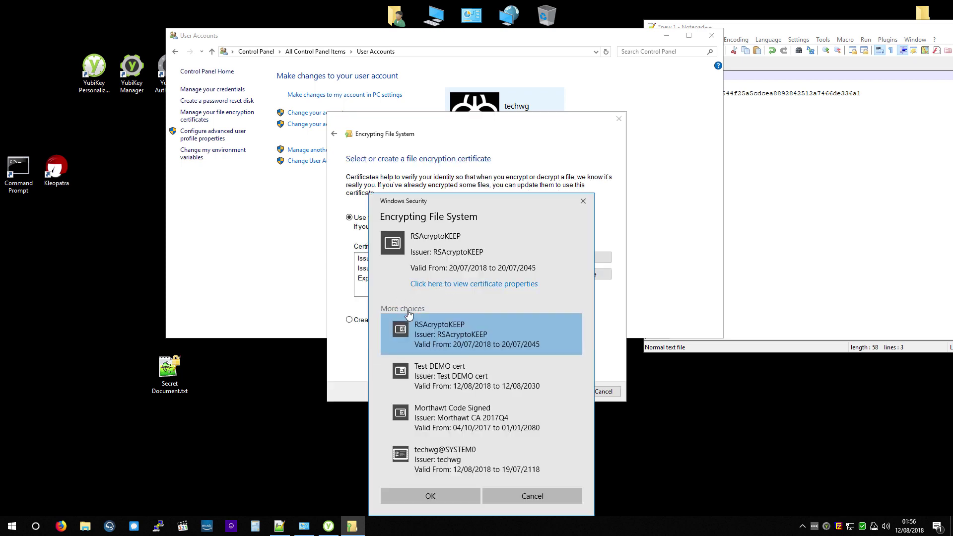
click(447, 384)
click(430, 495)
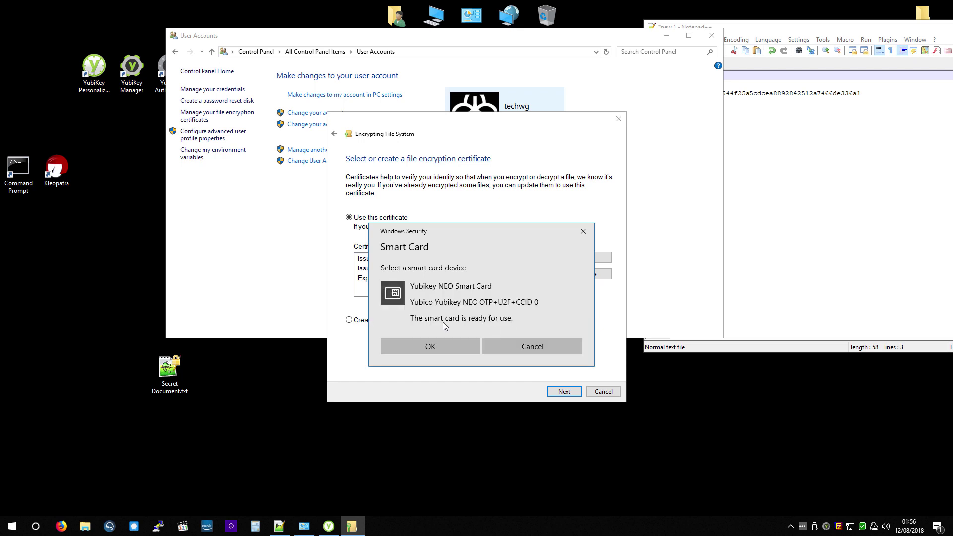
click(437, 347)
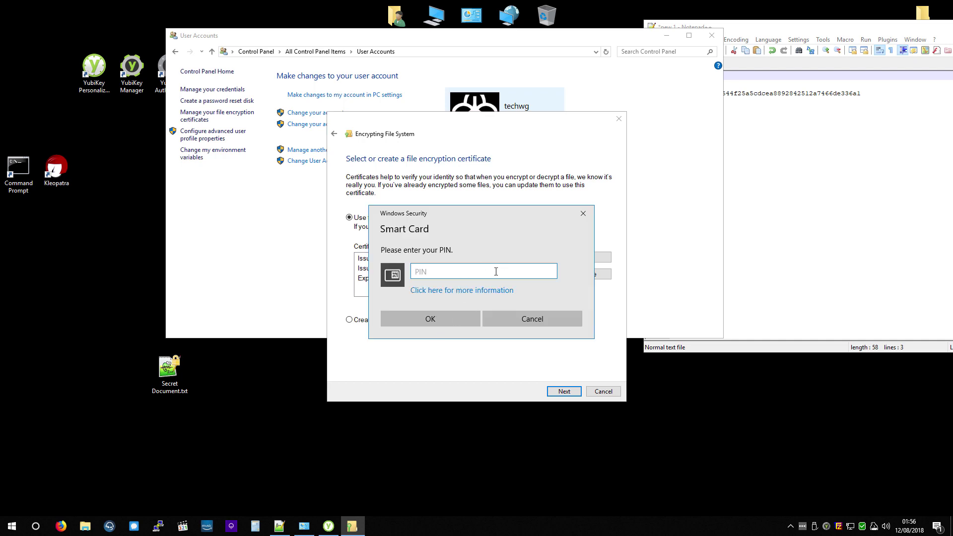
Step: Enter wrong PINs repeatedly until the smart card is blocked
text(••••••••••••)
key(Return)
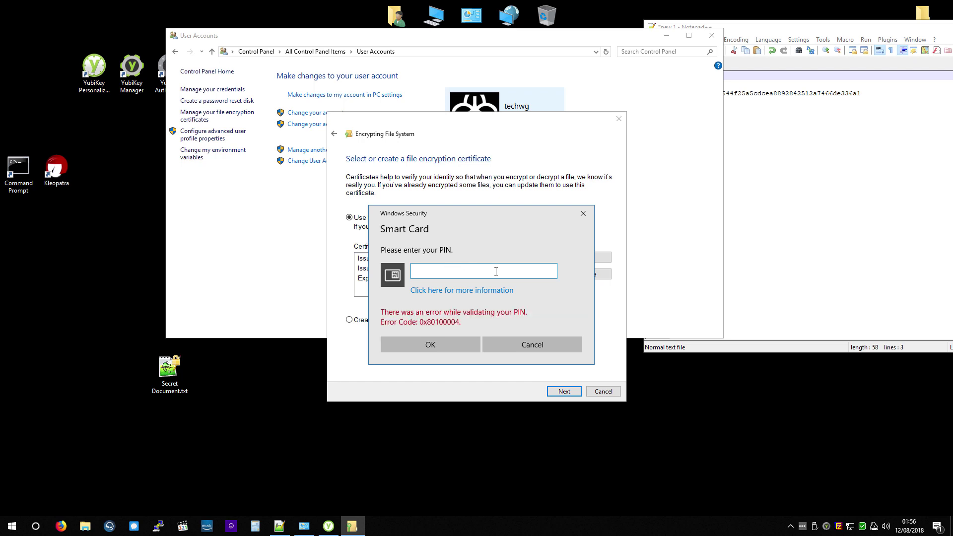
text(••••••)
key(Return)
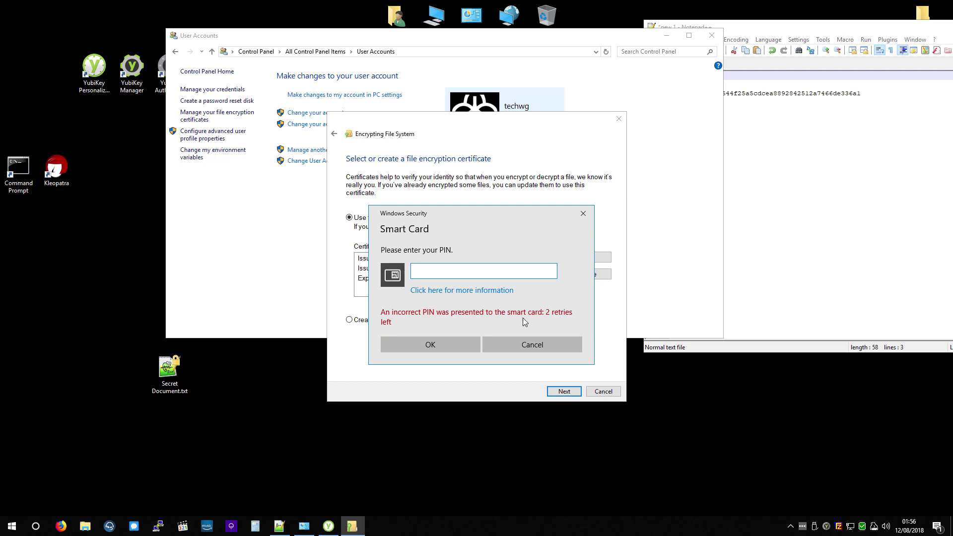
text(••••••)
key(Return)
text(••••••)
key(Return)
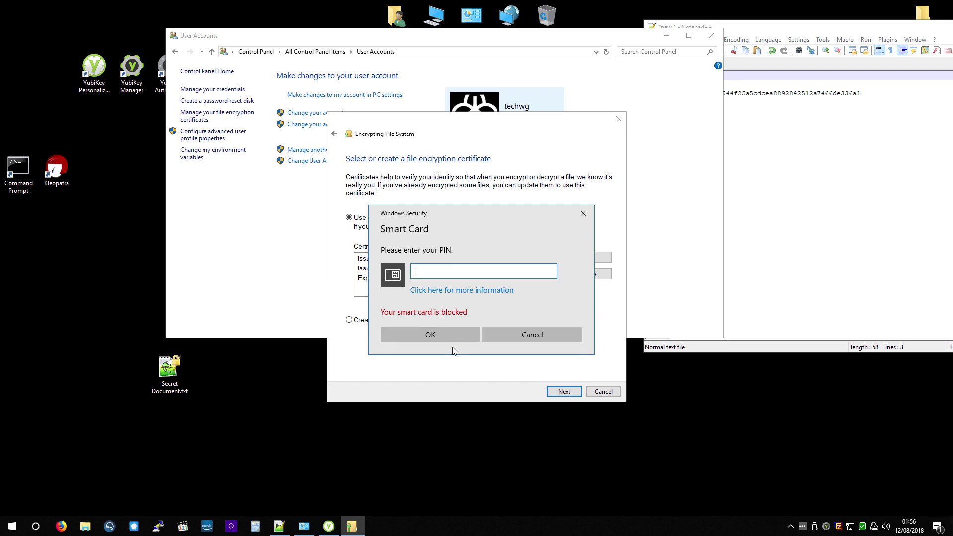
Step: Dismiss the blocked-card and certificate prompts and close the Encrypting File System wizard
click(502, 340)
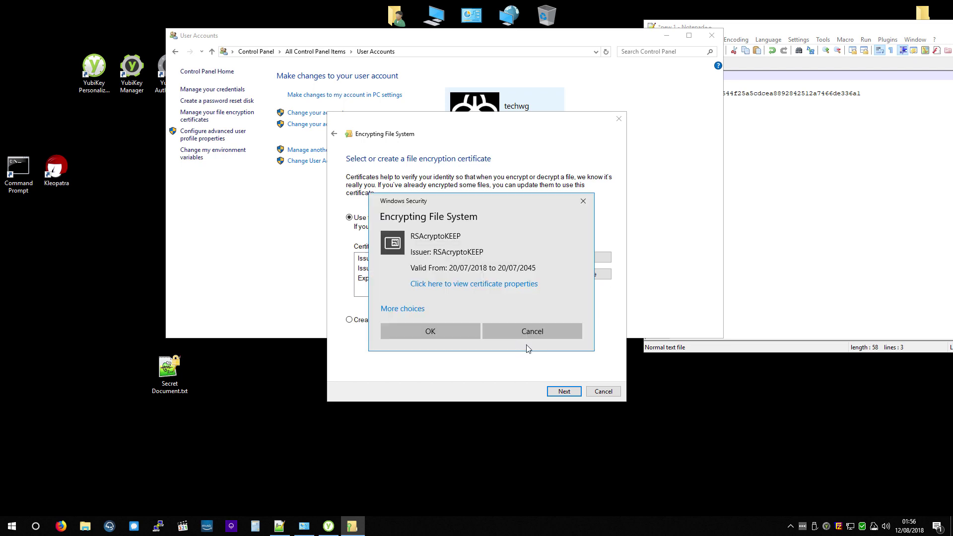
click(528, 330)
click(603, 391)
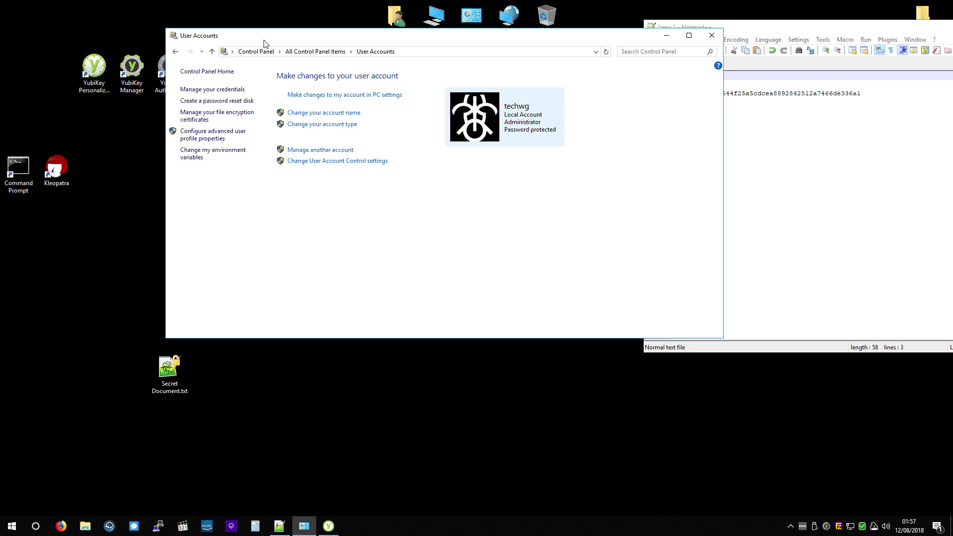
Step: Bring PIV Manager forward and view the File > Settings dialog without changes
click(329, 526)
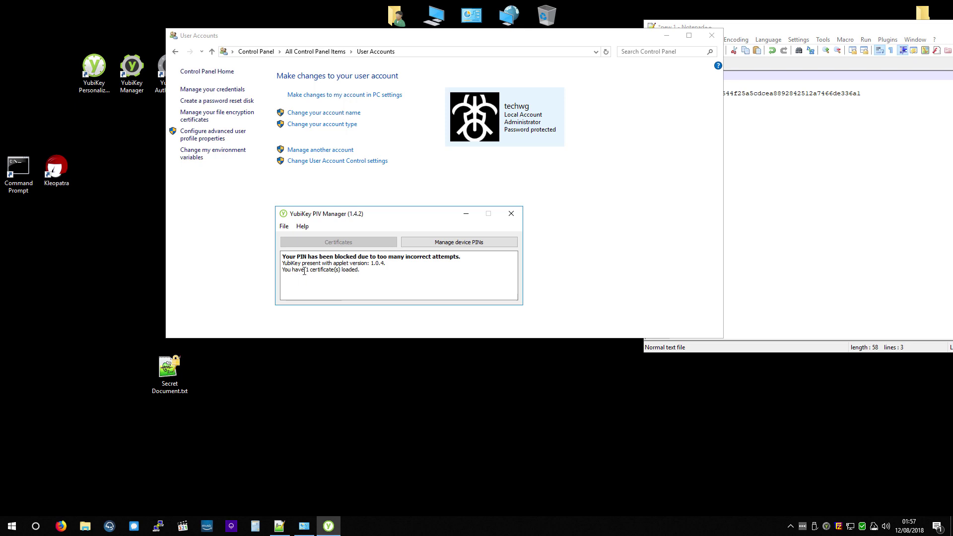
click(283, 226)
click(296, 239)
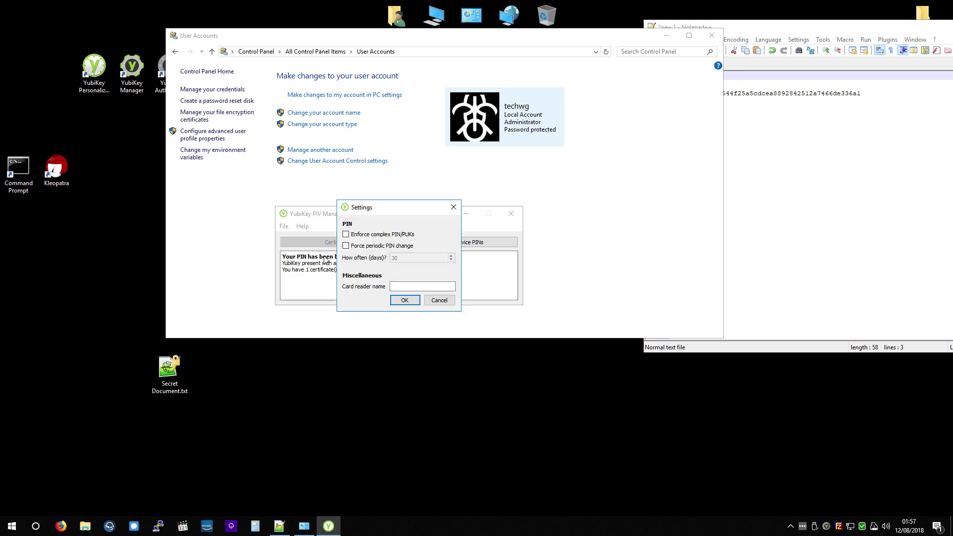
click(438, 301)
Step: Open device PIN management, showing PIN and PUK blocked, and cancel the management key change
click(437, 241)
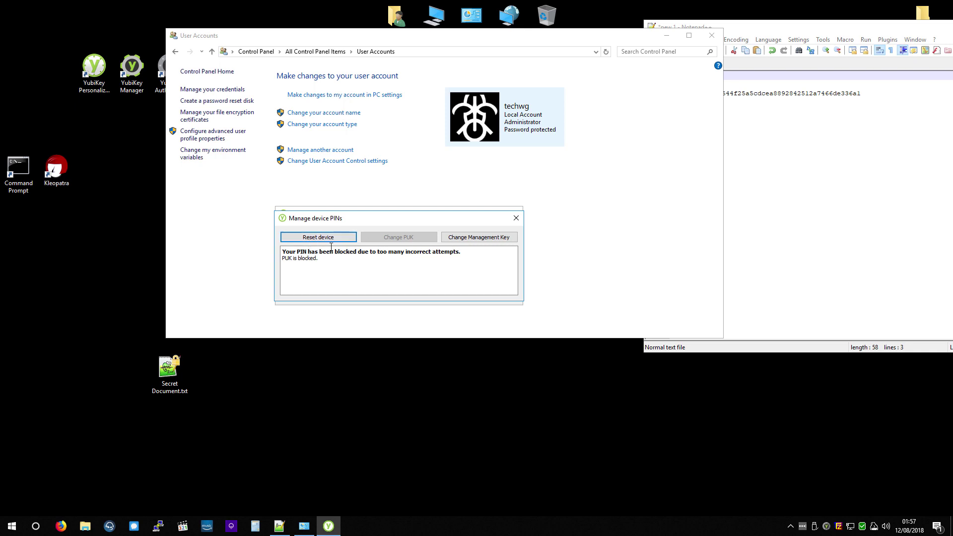
click(480, 238)
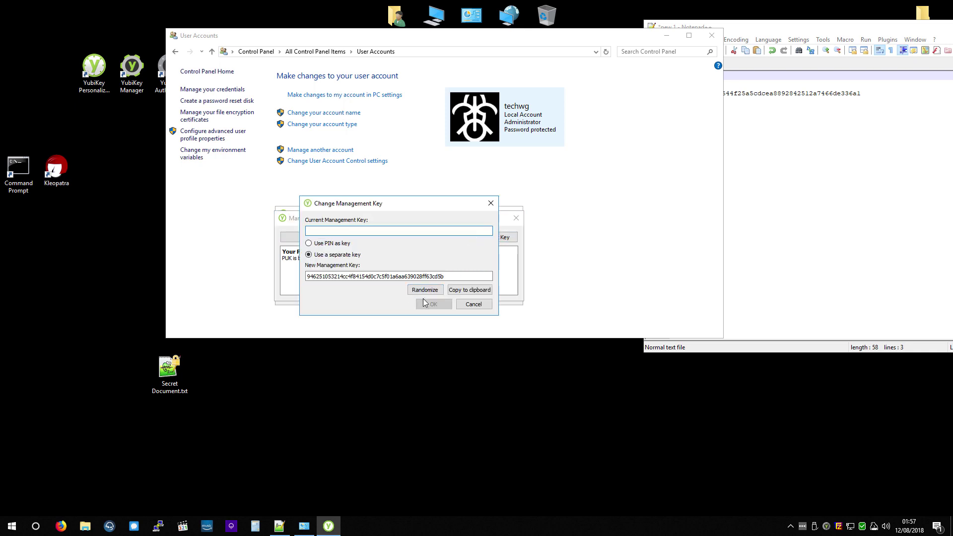
click(474, 304)
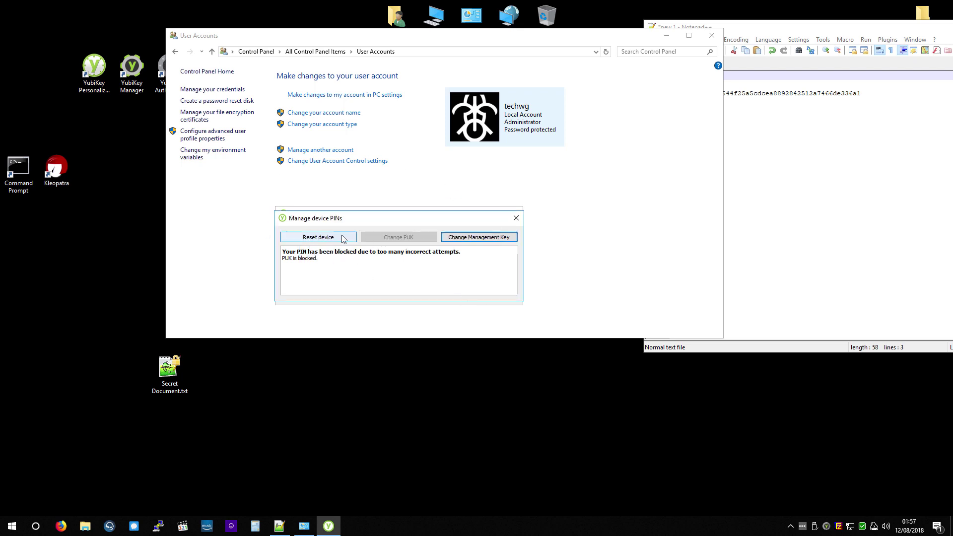
Step: Reset the YubiKey to factory defaults and acknowledge the completion message
click(317, 239)
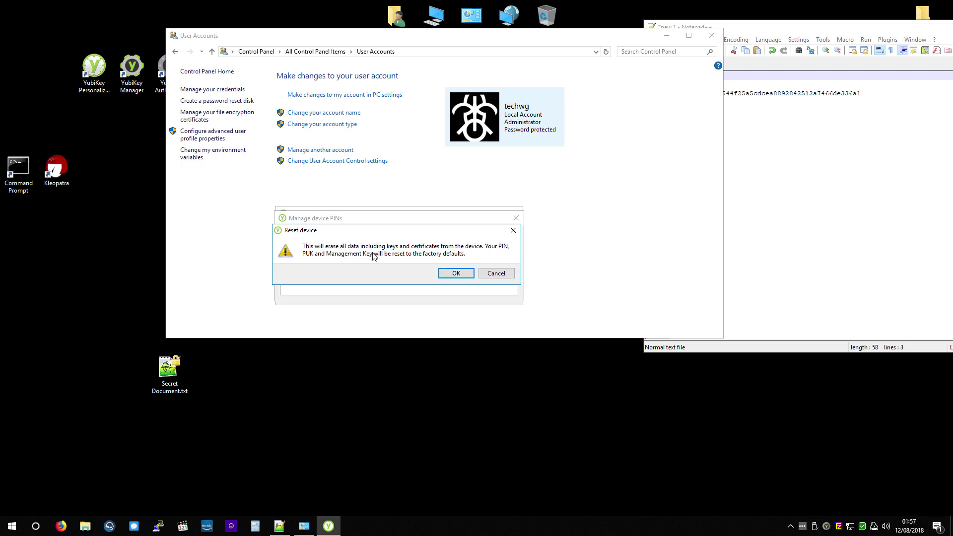
click(454, 274)
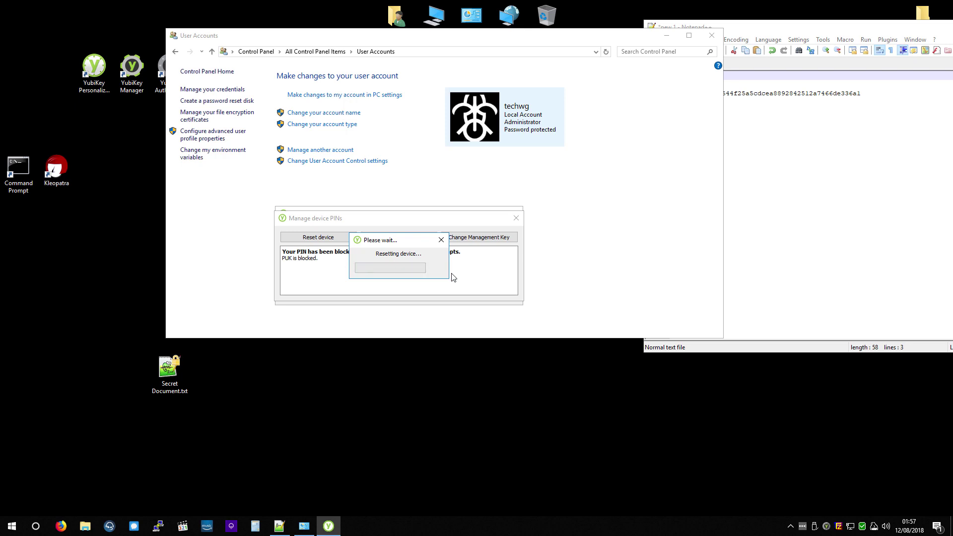
click(467, 274)
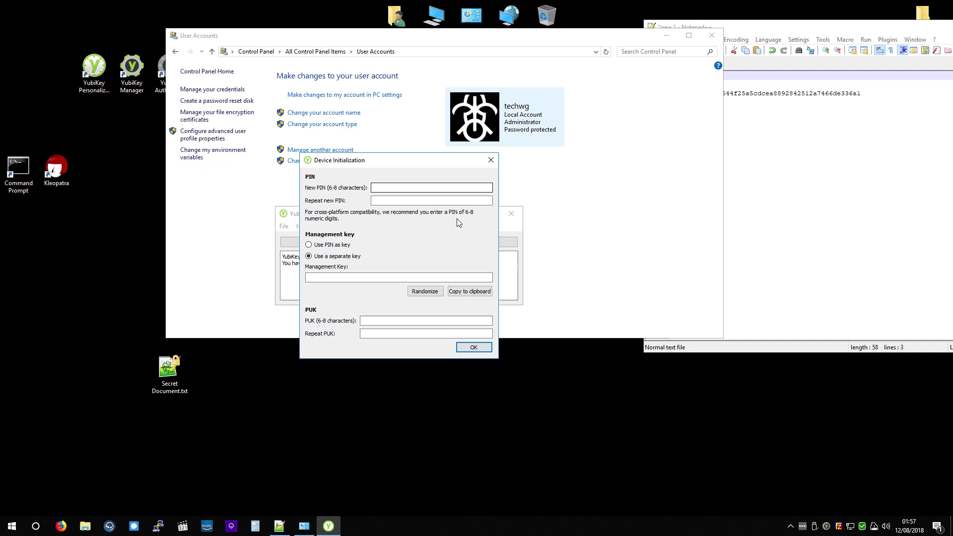
Step: Paste the saved PIN from Notepad++ into the New PIN and Repeat PIN fields
click(721, 105)
key(ctrl+Home)
key(shift+End)
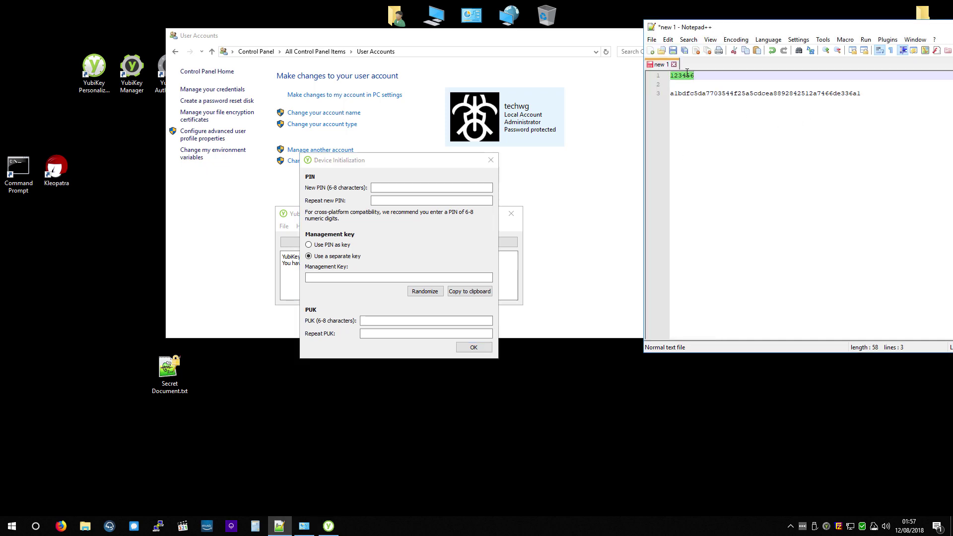
click(393, 188)
key(ctrl+v)
key(Tab)
key(ctrl+v)
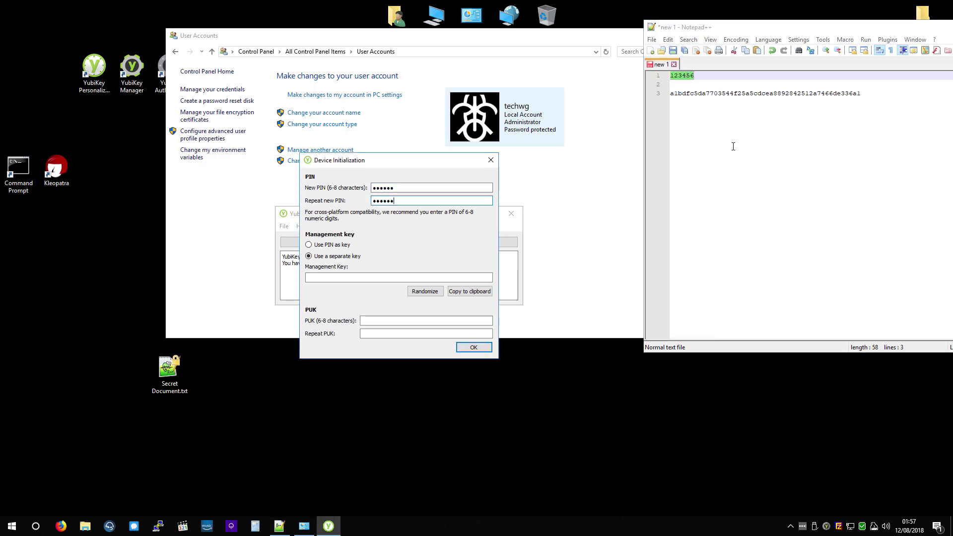
Step: Paste the saved hash as the management key and initialize the device with no PUK
triple_click(735, 145)
click(393, 277)
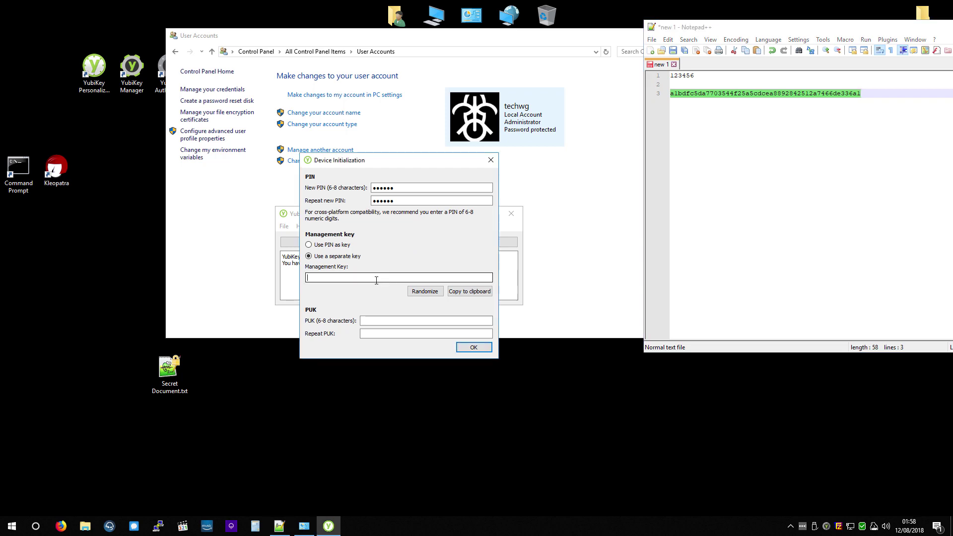
key(ctrl+v)
click(473, 347)
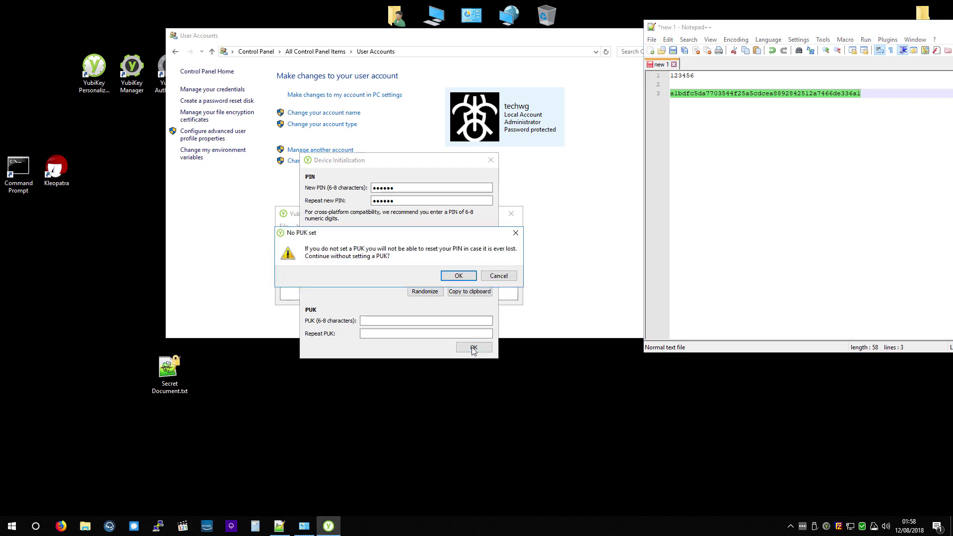
click(458, 276)
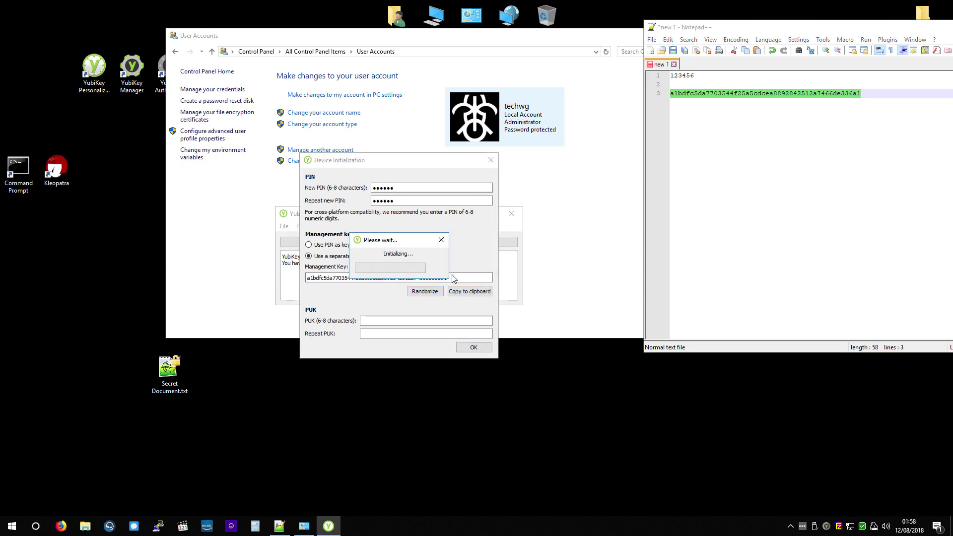